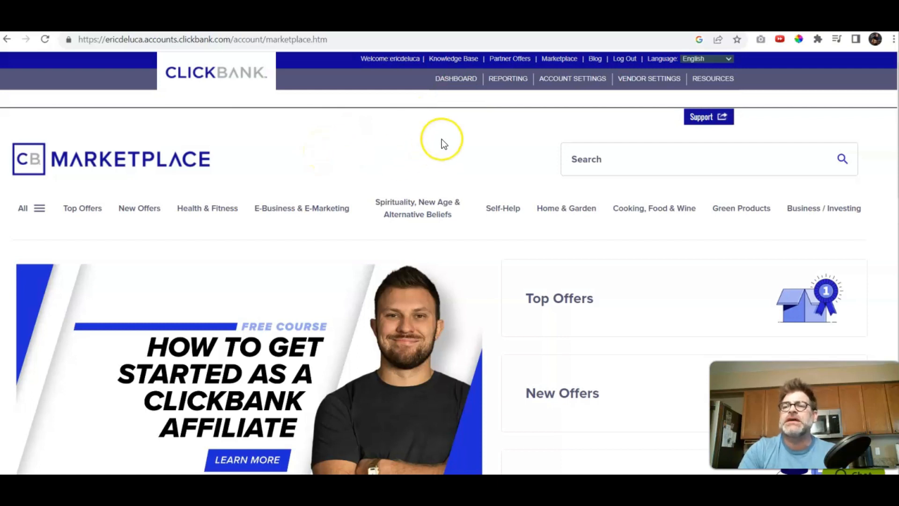
Examine the marketplace's full category list, including the Computers / Internet and Health & Fitness subcategories, and close it.
click(560, 60)
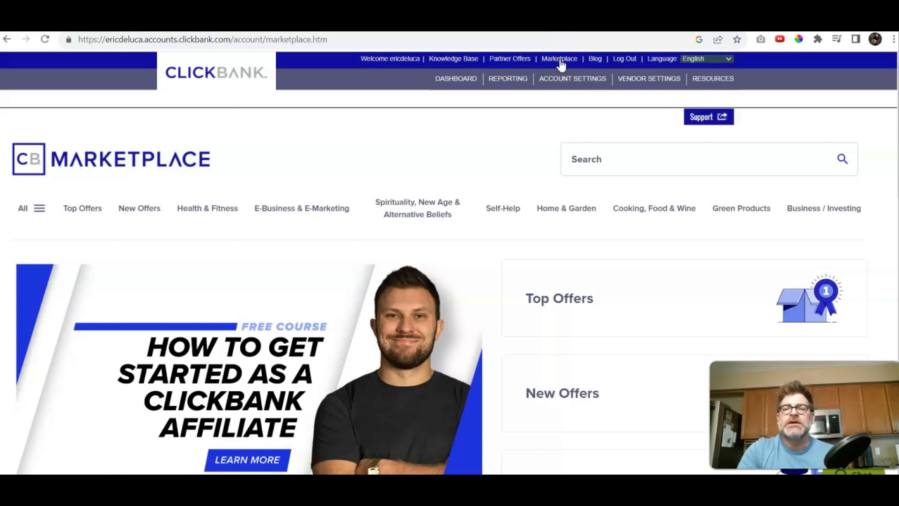
click(32, 208)
click(42, 118)
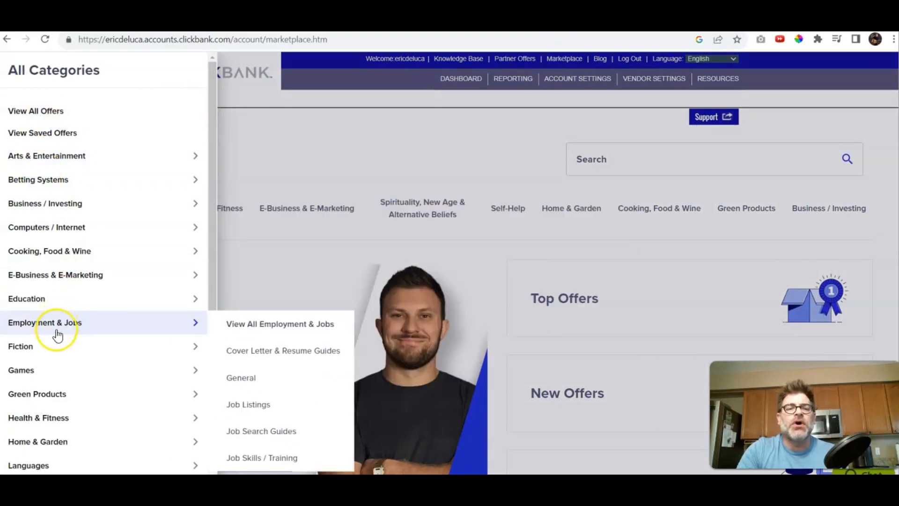
mouse_move(77, 307)
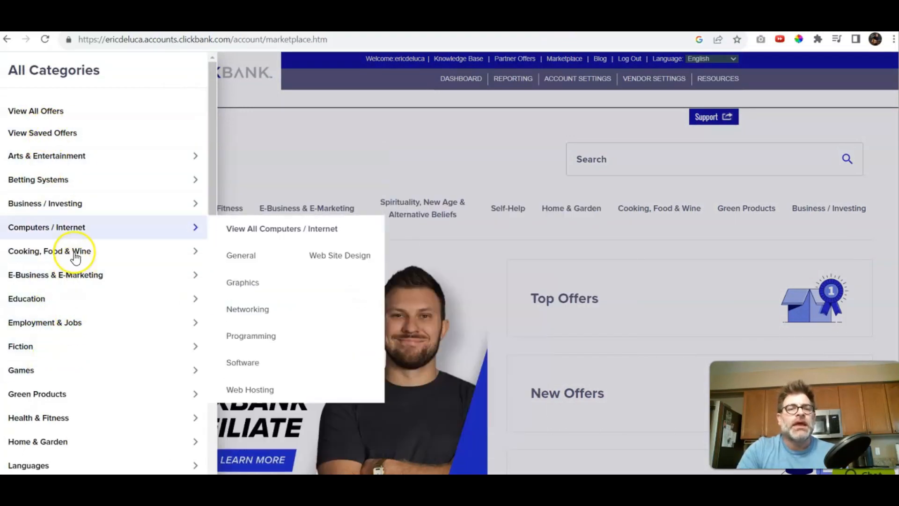
mouse_move(125, 229)
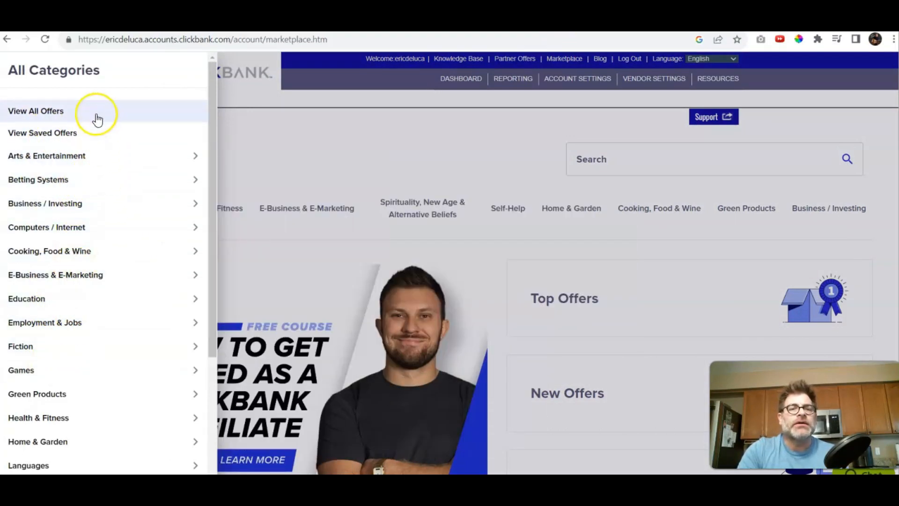
mouse_move(78, 204)
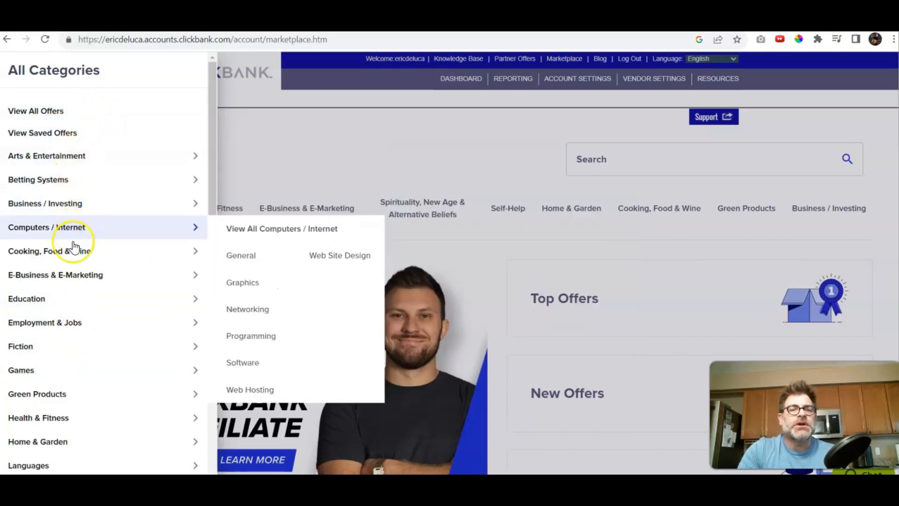
mouse_move(59, 404)
mouse_move(80, 426)
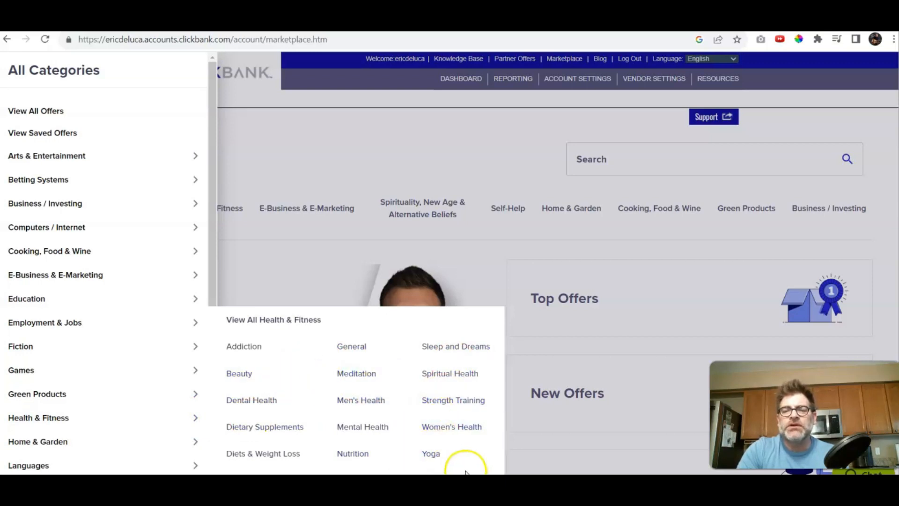
click(375, 124)
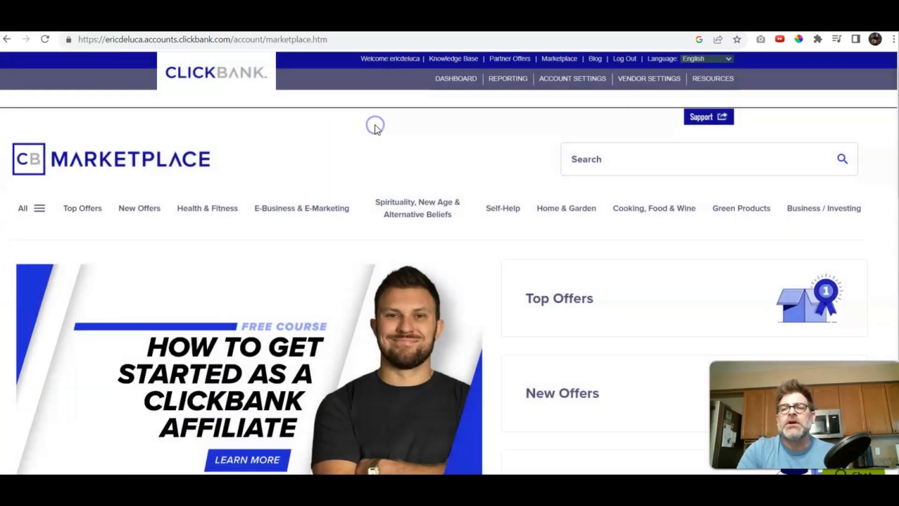
Search the marketplace for "smoothie diet 21 day" using the suggested search term.
click(612, 168)
text(sm)
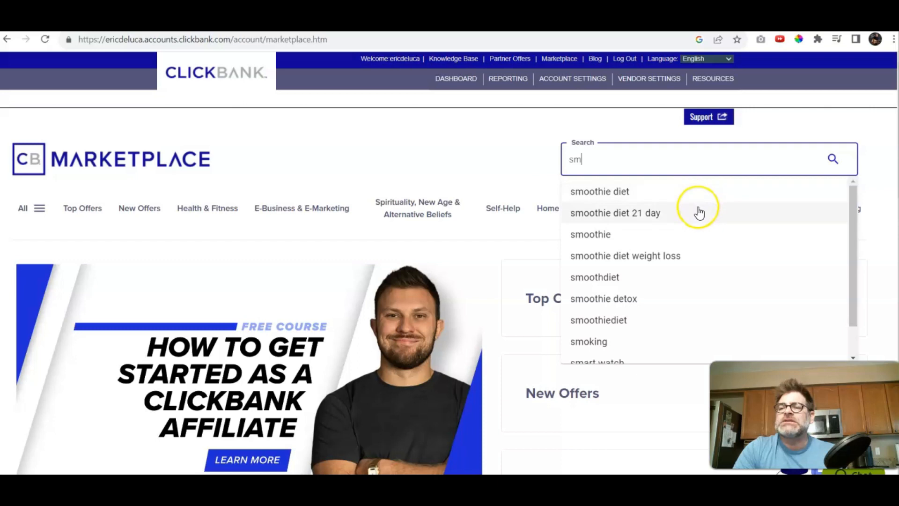
click(671, 214)
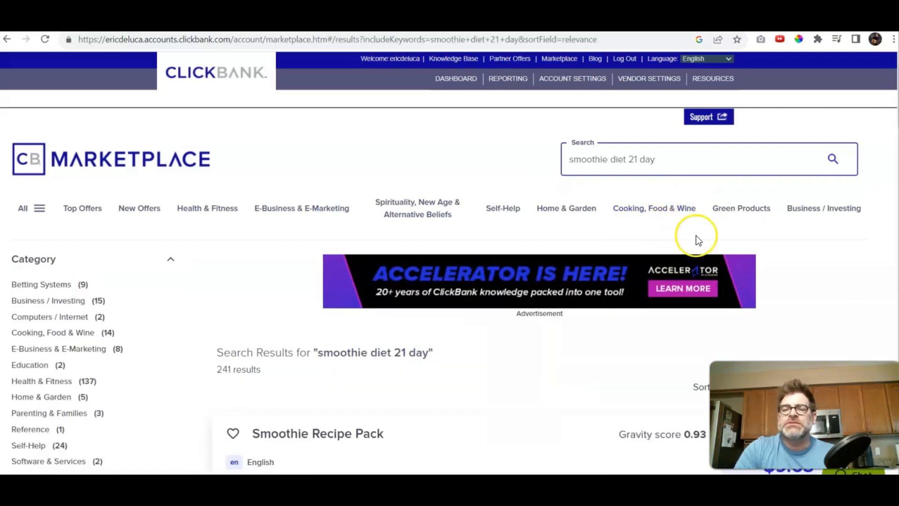
Find The Smoothie Diet: 21 Day Rapid Weight Loss Program among the results and expand its full description.
scroll(440, 262, down, 6)
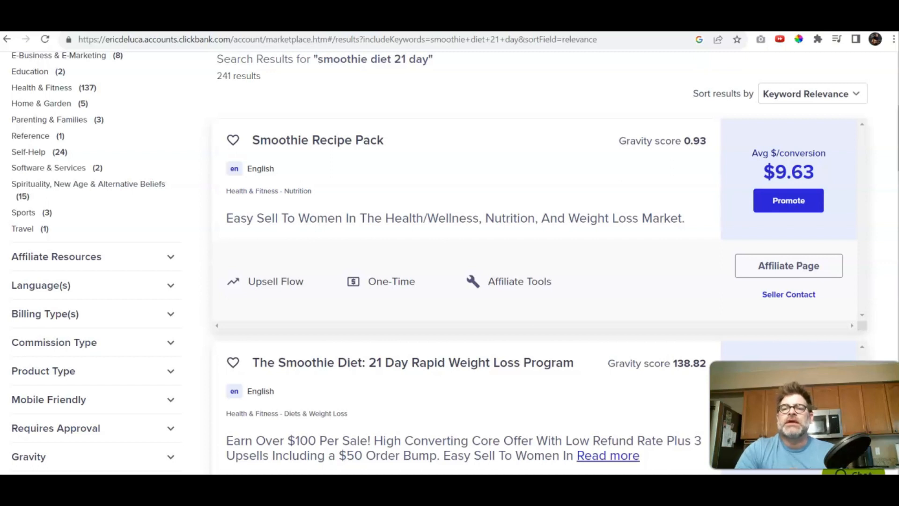
scroll(440, 262, down, 3)
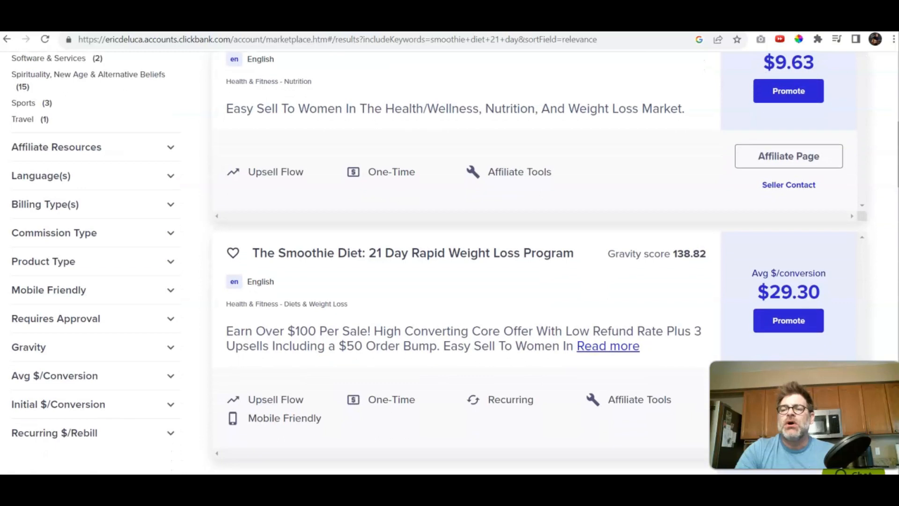
scroll(440, 262, down, 2)
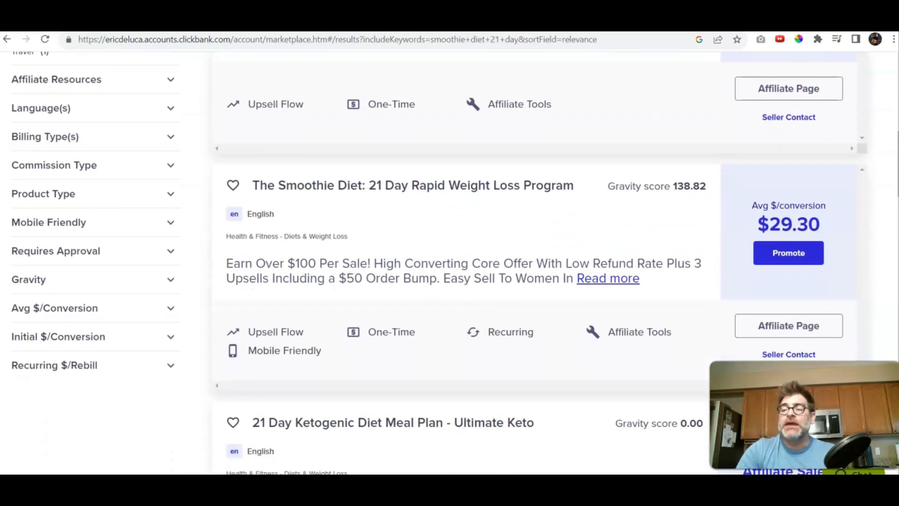
scroll(439, 262, down, 1)
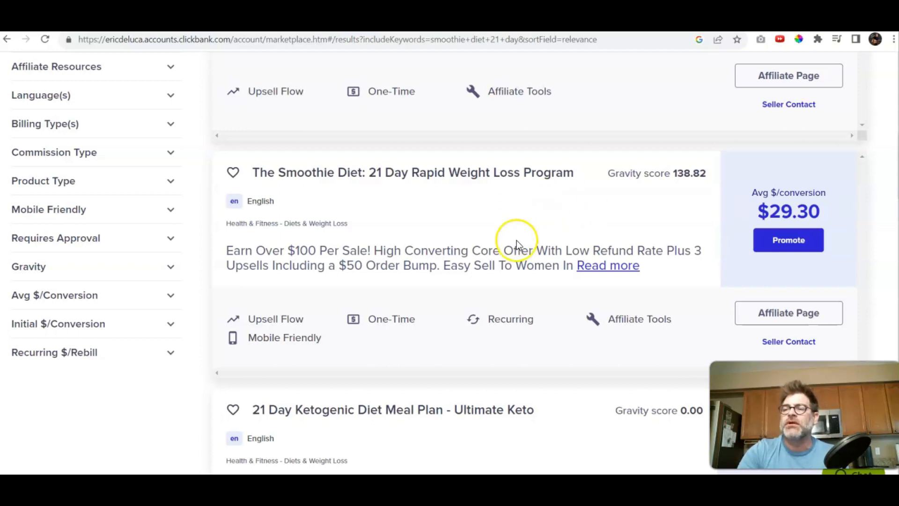
click(593, 266)
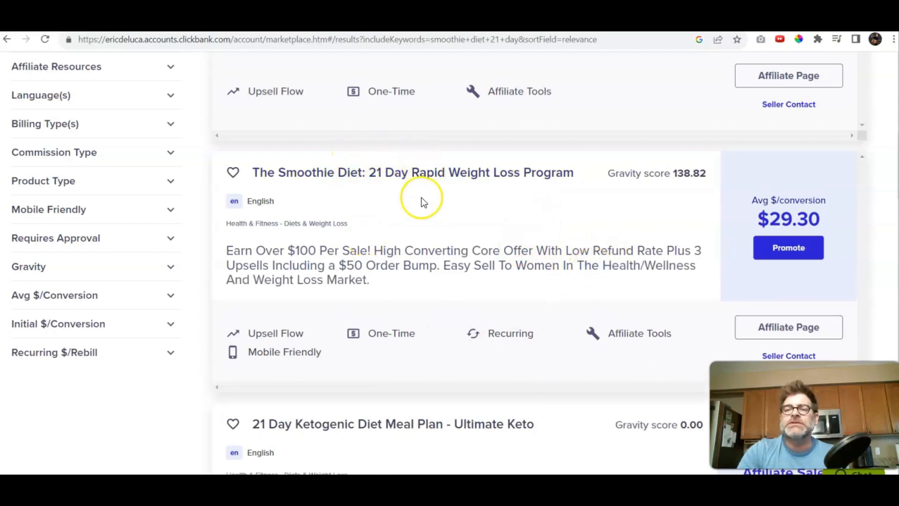
Open the sales page of The Smoothie Diet: 21 Day Rapid Weight Loss Program in a new browser tab and view it.
right_click(419, 179)
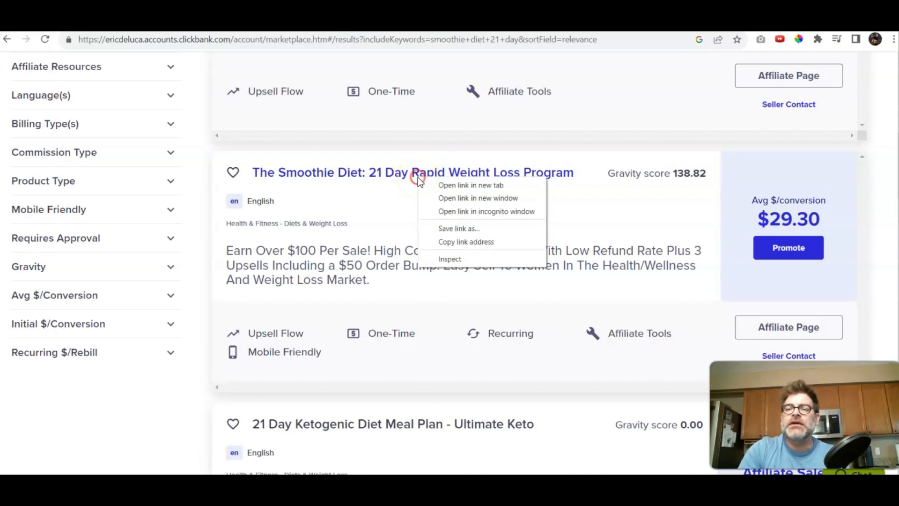
click(433, 186)
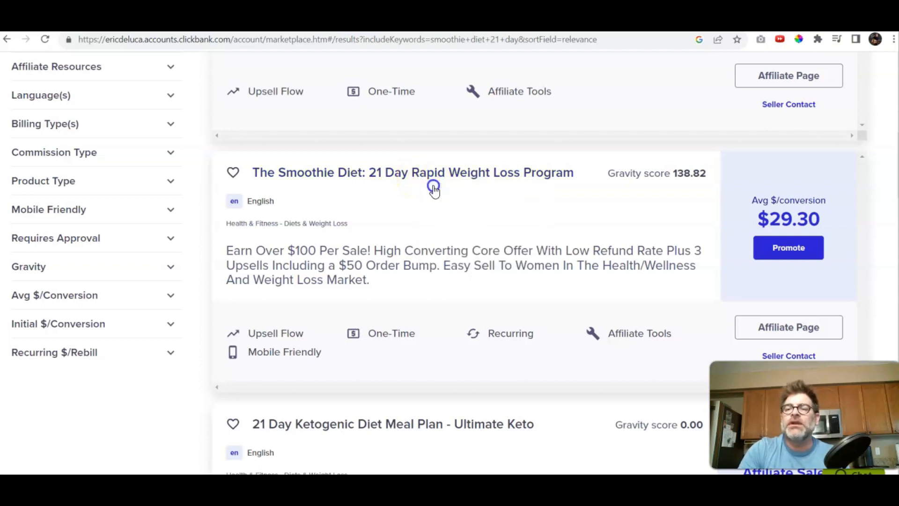
click(552, 22)
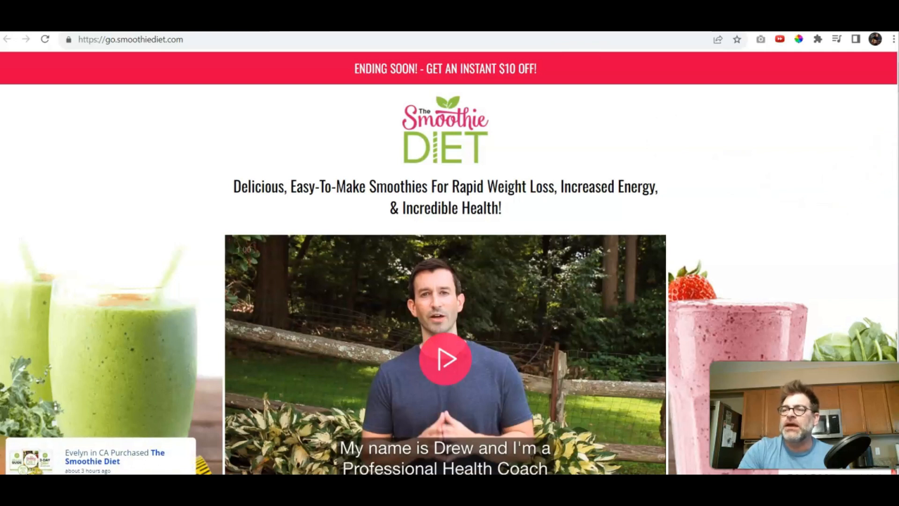
Examine the Smoothie Diet sales page, including the testimonials, program contents, bonuses and questions section, and return to its beginning.
scroll(450, 263, down, 5)
scroll(450, 262, up, 3)
scroll(882, 91, up, 1)
scroll(883, 91, down, 2)
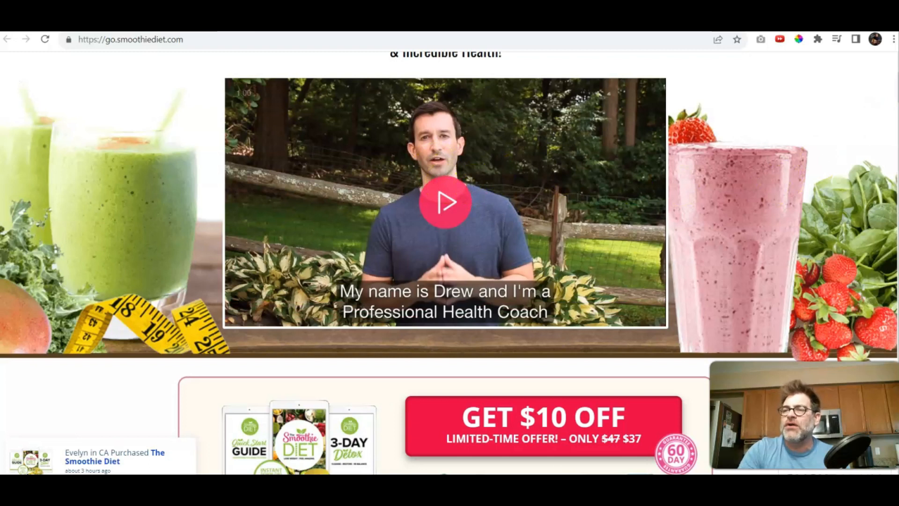
scroll(824, 161, down, 7)
scroll(444, 263, down, 10)
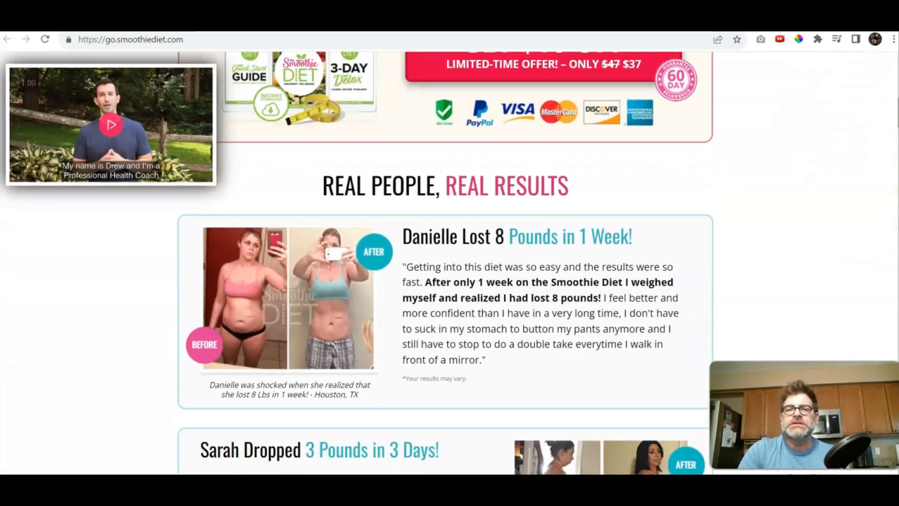
scroll(444, 262, down, 9)
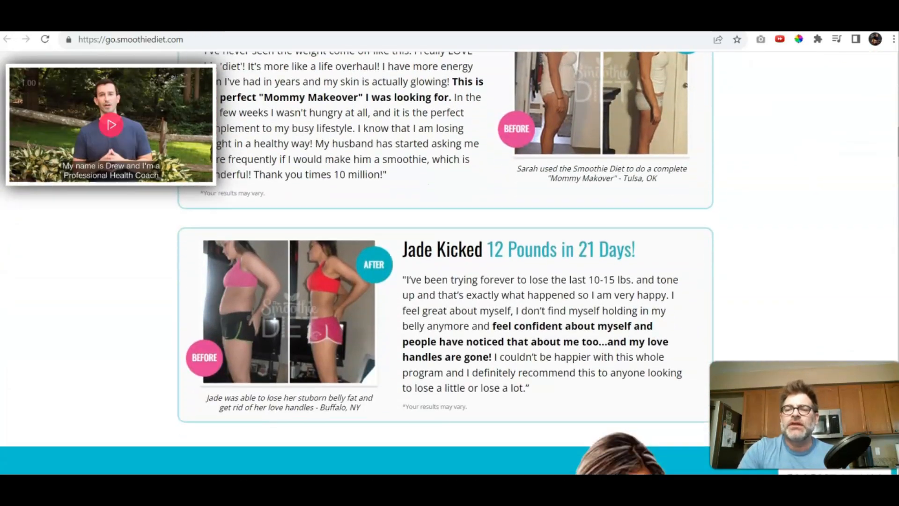
scroll(445, 262, down, 7)
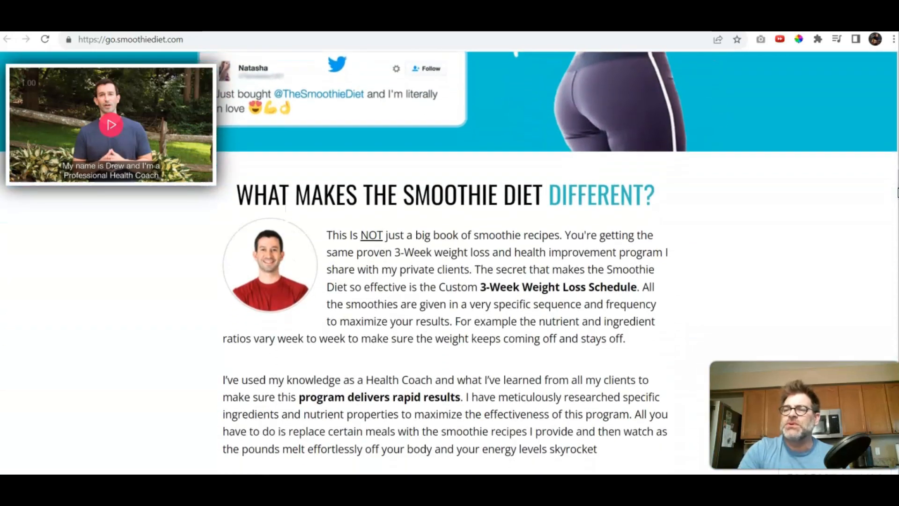
scroll(445, 262, down, 5)
scroll(445, 262, down, 11)
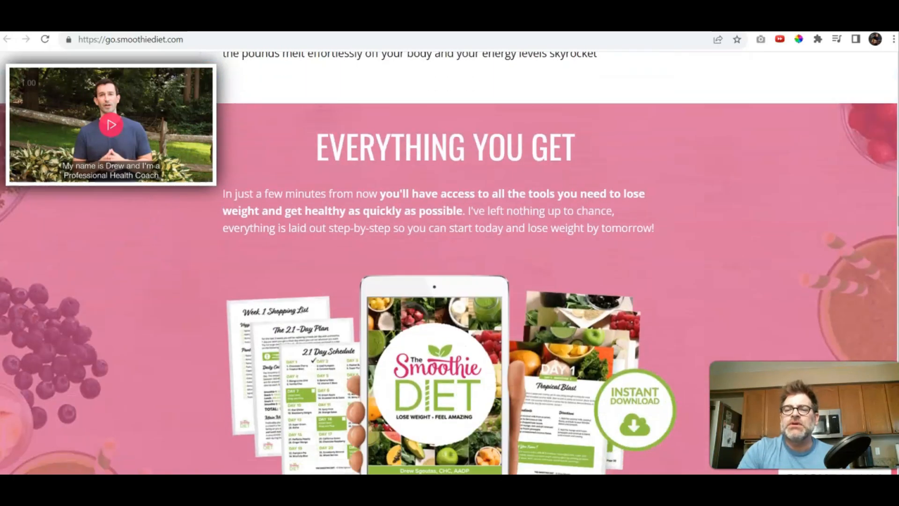
scroll(445, 262, down, 3)
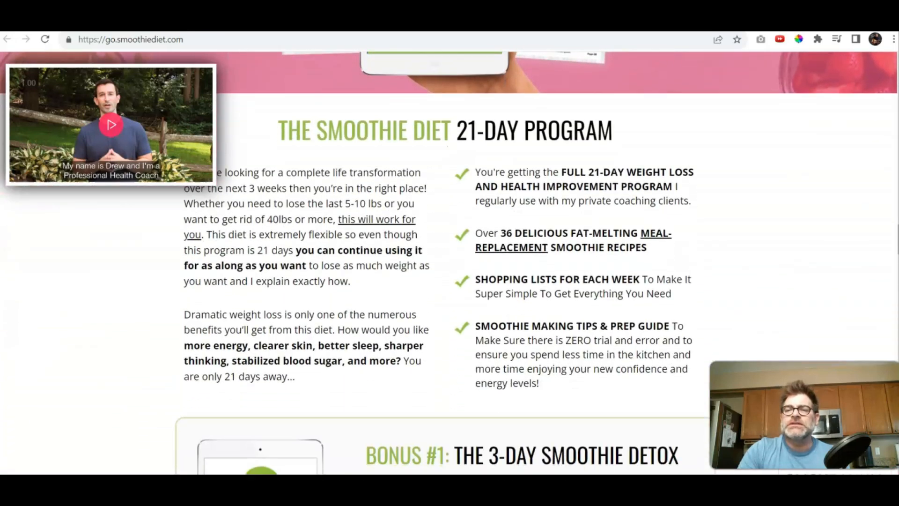
scroll(445, 262, down, 15)
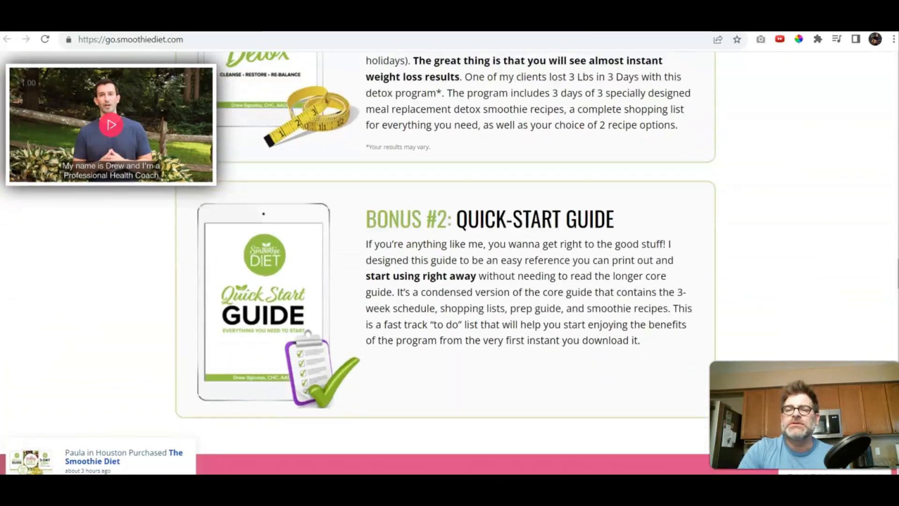
scroll(445, 262, down, 3)
scroll(893, 338, down, 10)
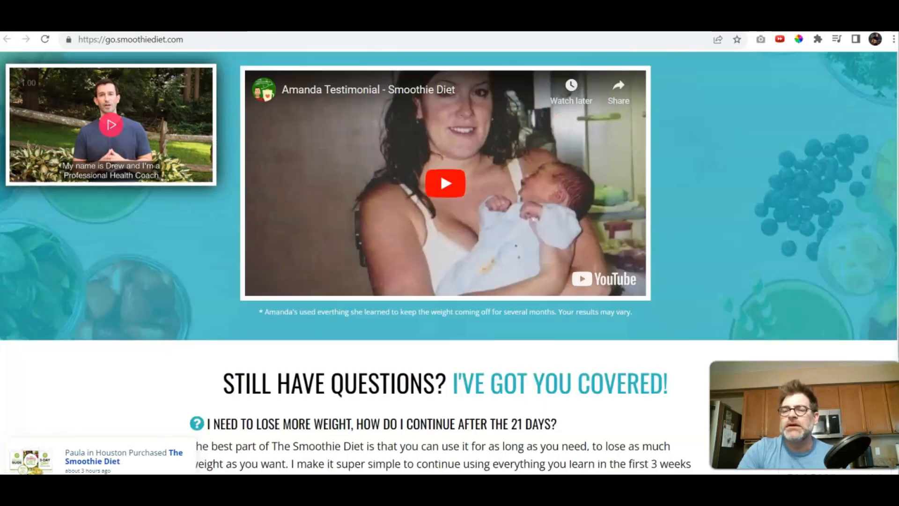
scroll(449, 262, down, 3)
scroll(448, 262, up, 20)
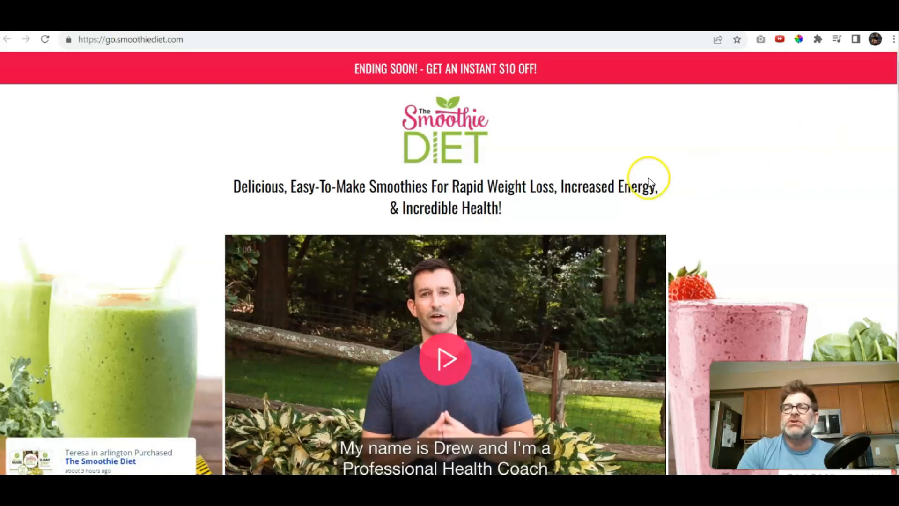
Switch to ChatGPT and regenerate the response to "Create a table of 10 quiz questions about smoothies", and review the new table.
click(426, 26)
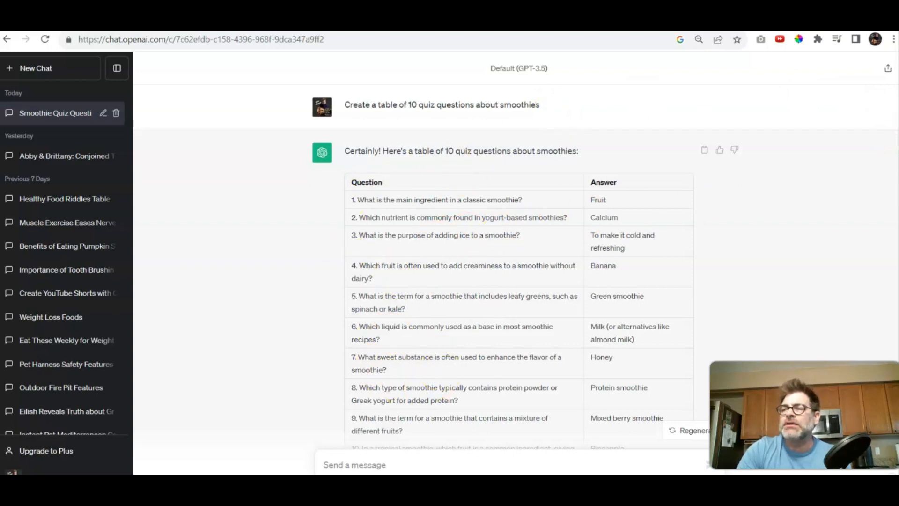
scroll(771, 295, down, 3)
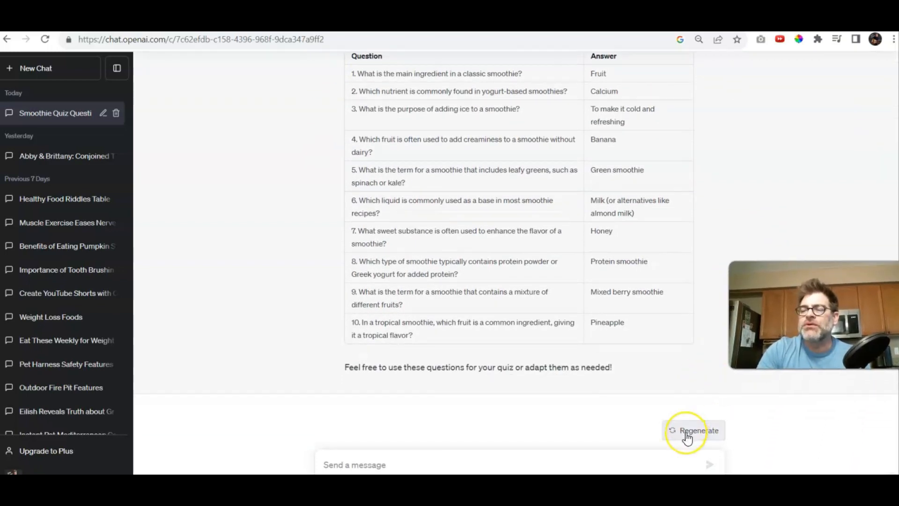
click(687, 436)
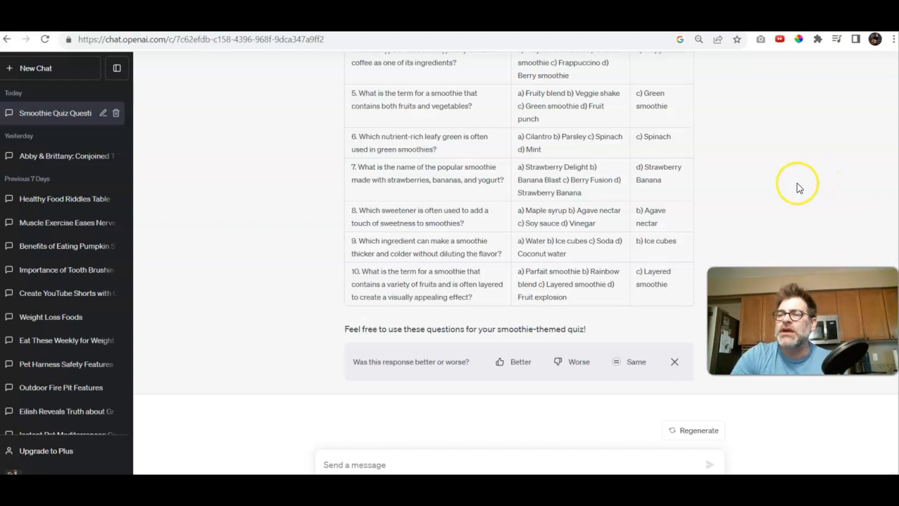
scroll(799, 187, up, 1)
scroll(799, 187, up, 5)
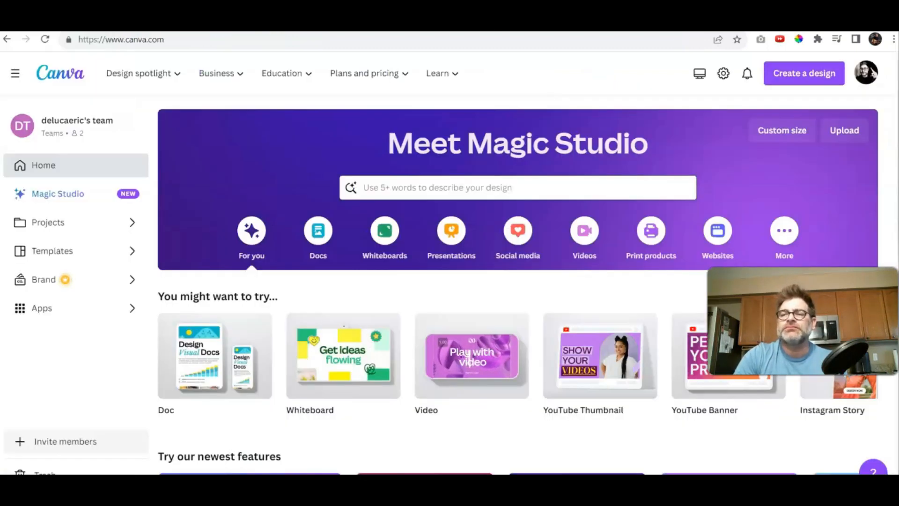
Create a new blank YouTube Shorts design, finding the design type by searching for "youtube sho".
click(797, 80)
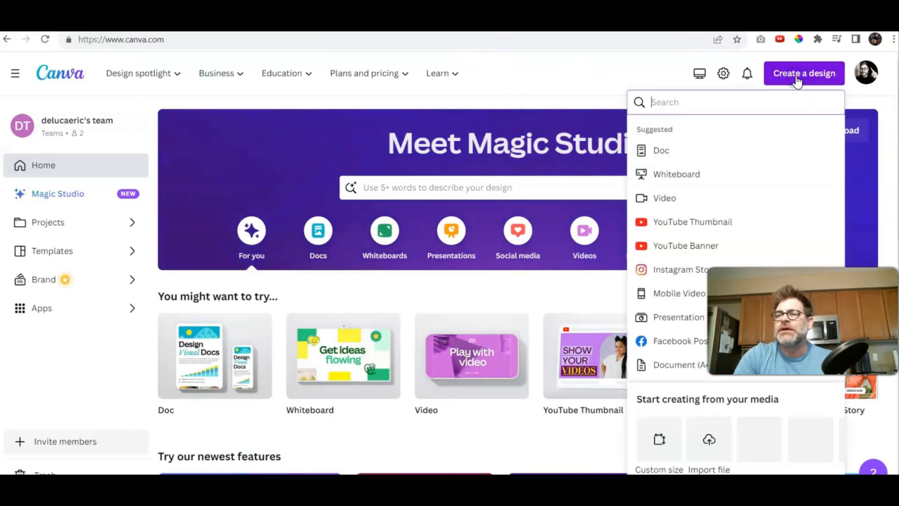
text(you)
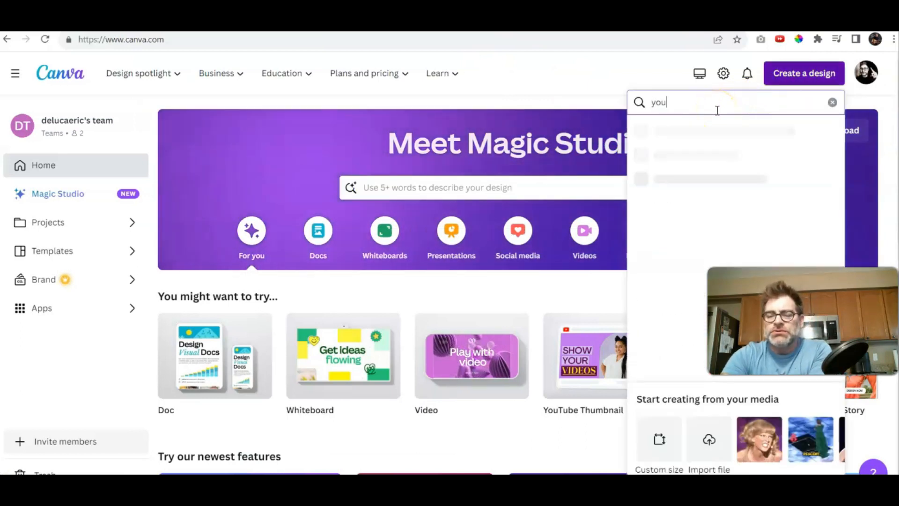
text(tube sho)
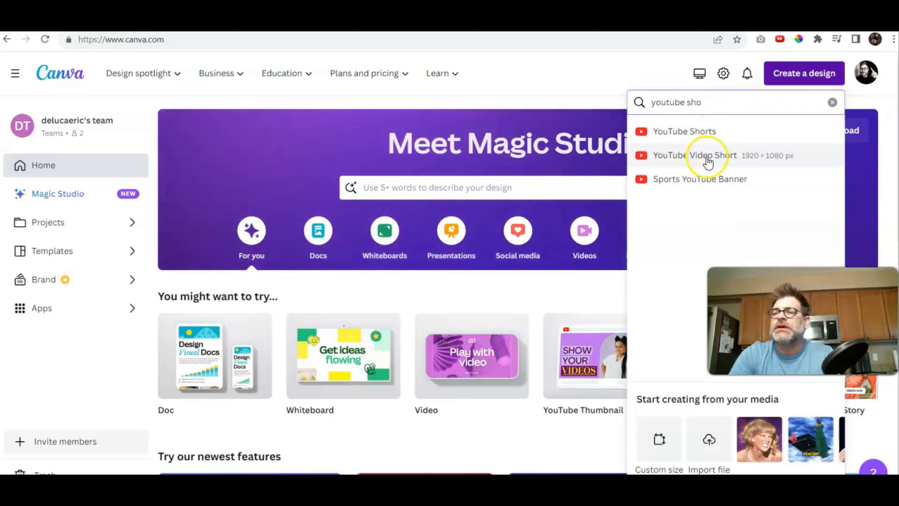
click(700, 126)
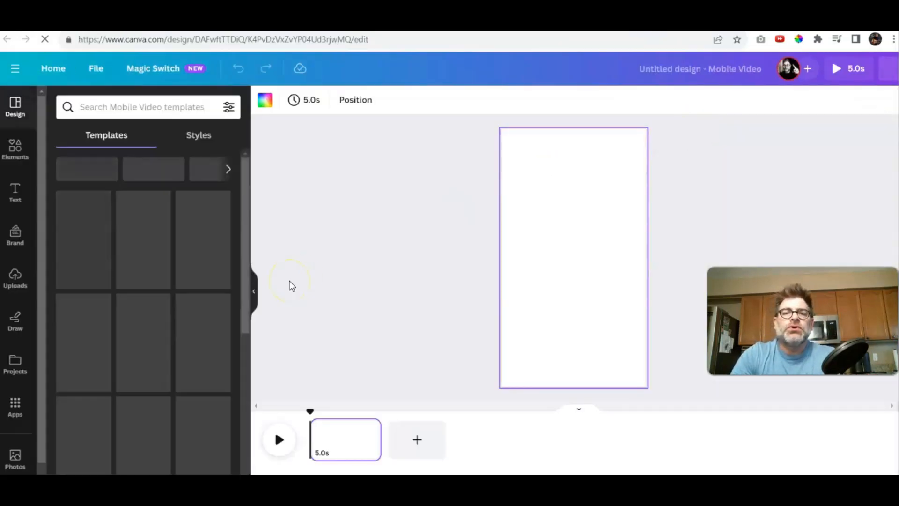
scroll(237, 305, down, 4)
scroll(235, 322, down, 3)
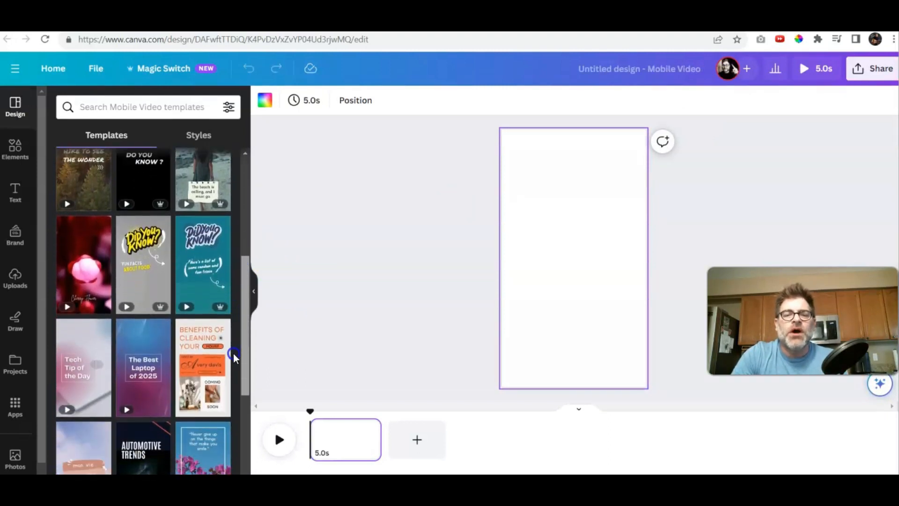
scroll(236, 290, up, 6)
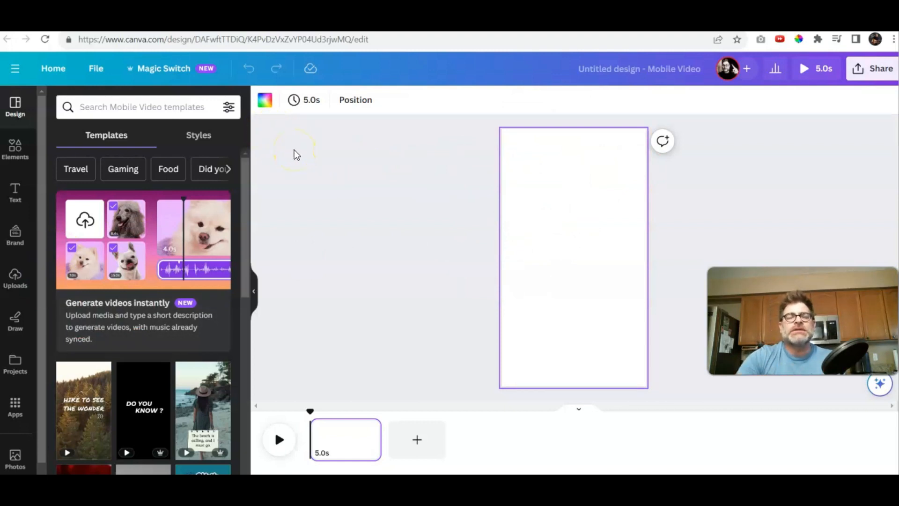
Set the page background to a custom dark green, about #158D53.
click(263, 101)
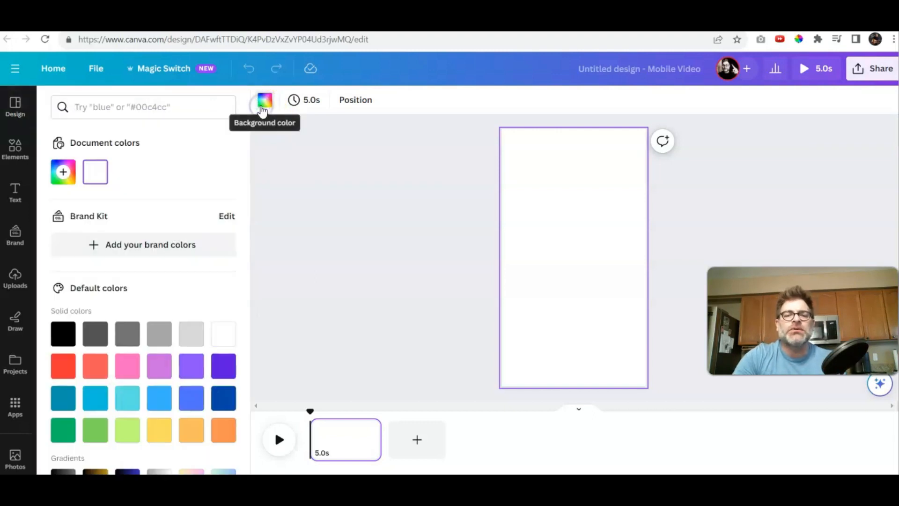
click(94, 440)
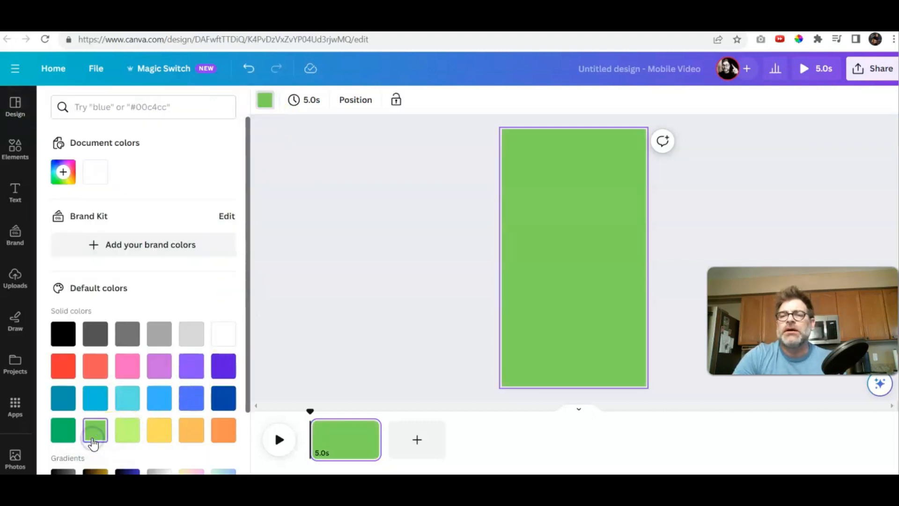
click(72, 427)
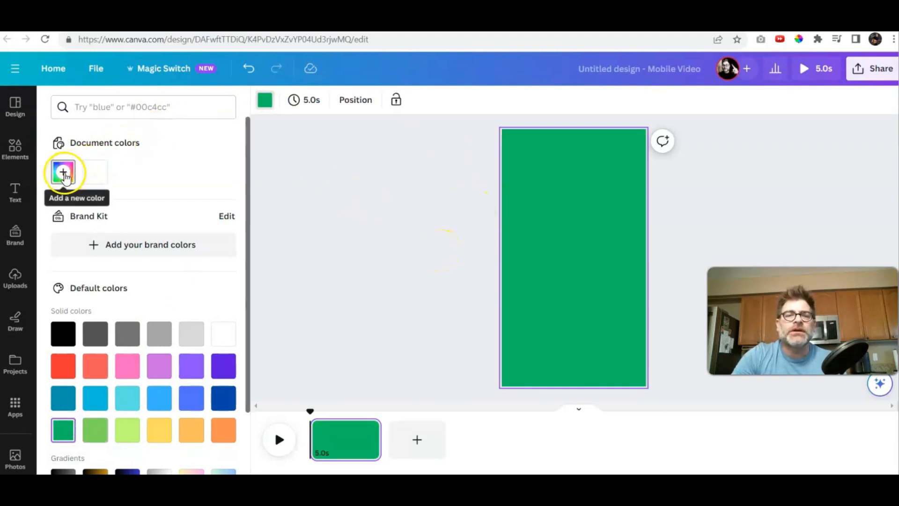
click(64, 174)
drag(223, 250, 202, 259)
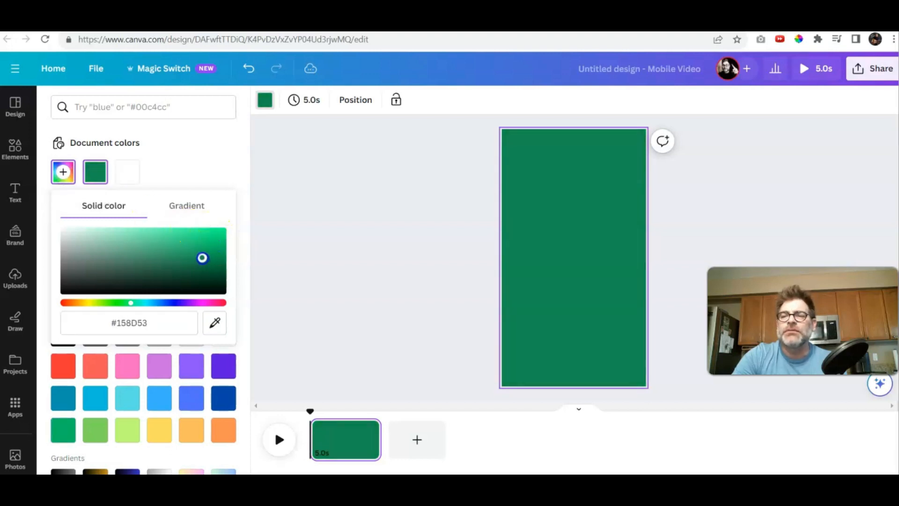
click(370, 256)
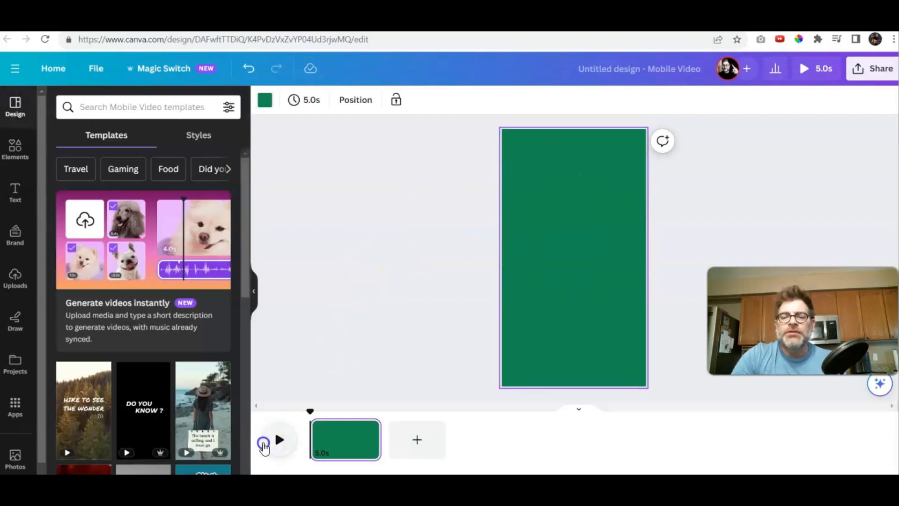
Play the green page in the timeline as a preview, stop the playback and clear the selection.
click(264, 443)
click(276, 443)
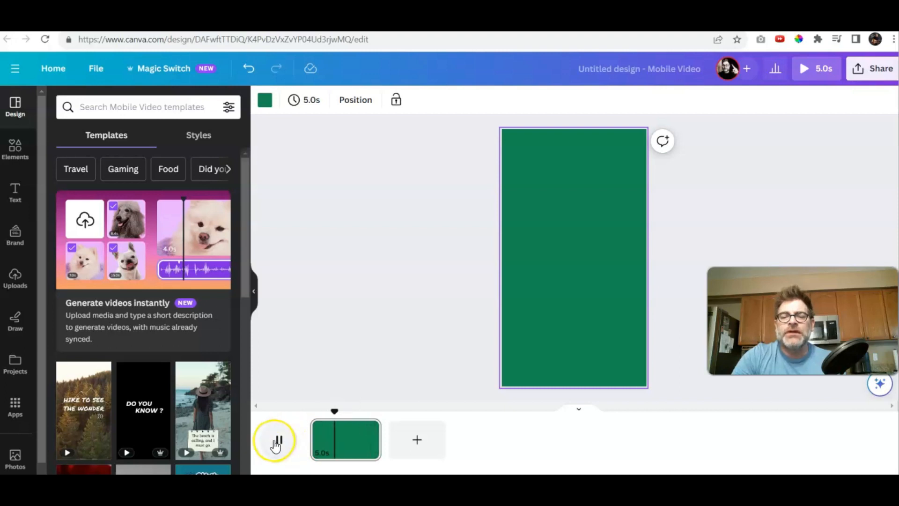
click(366, 217)
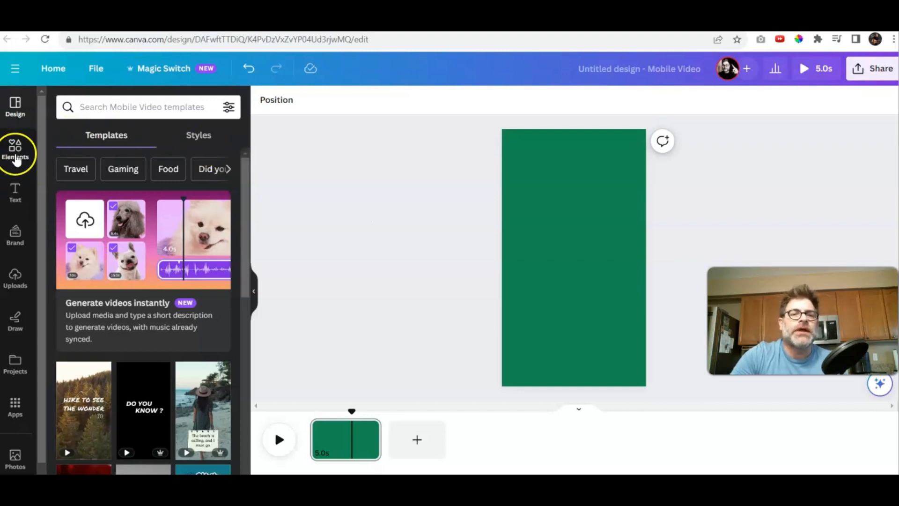
Search the elements for "smoothie" photos and place the green smoothie jar photo so that it fills the whole page.
click(16, 157)
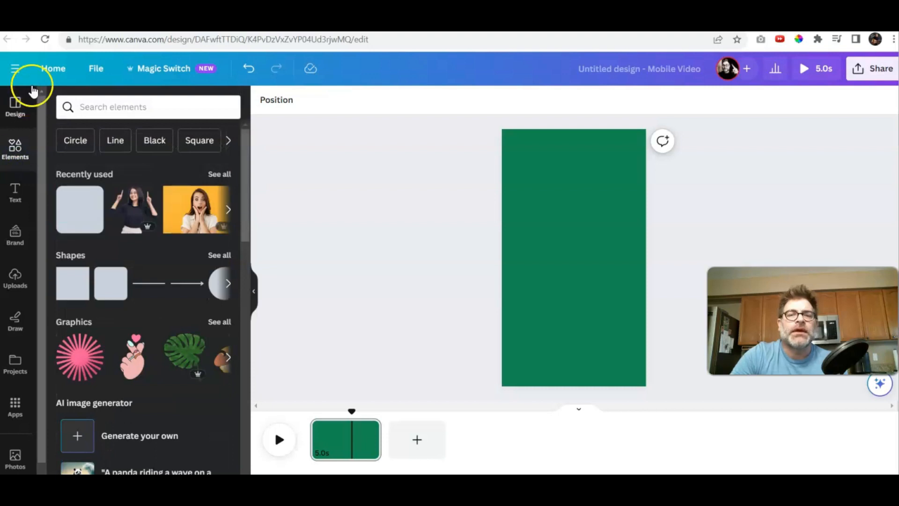
click(113, 107)
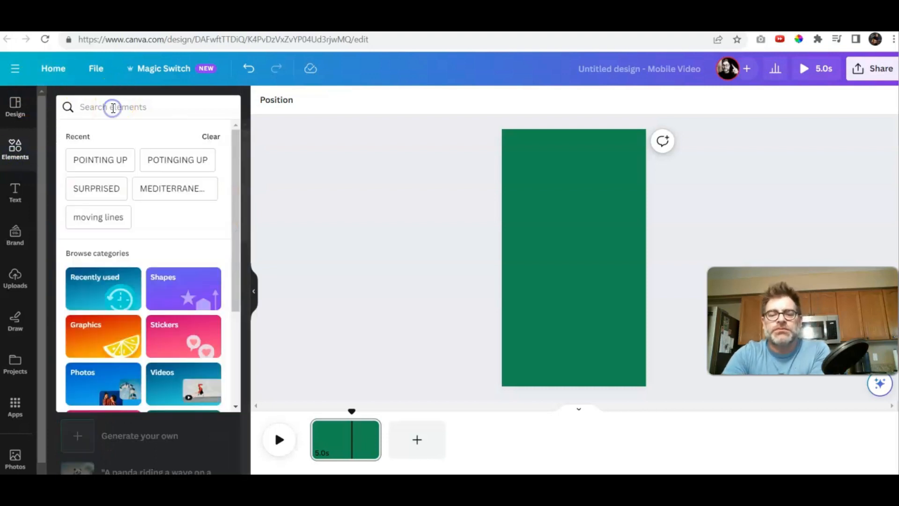
text(smoothie)
key(Return)
click(67, 141)
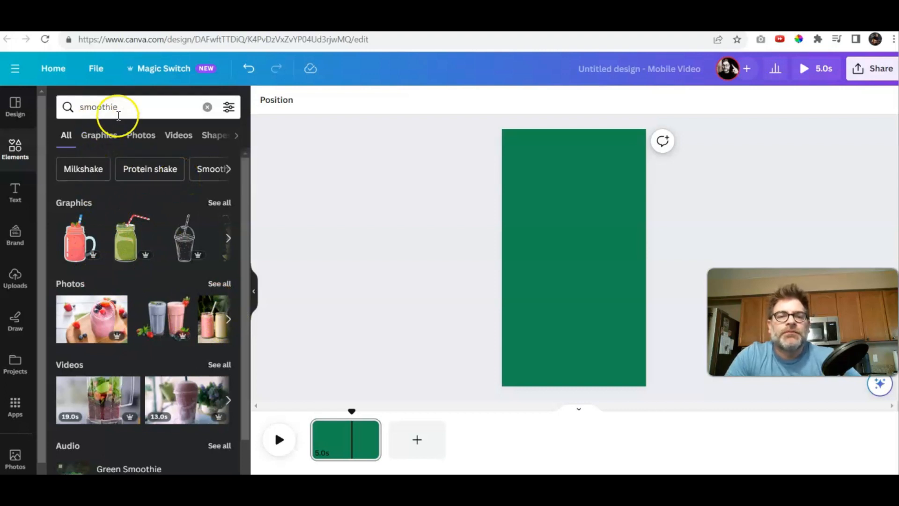
click(95, 139)
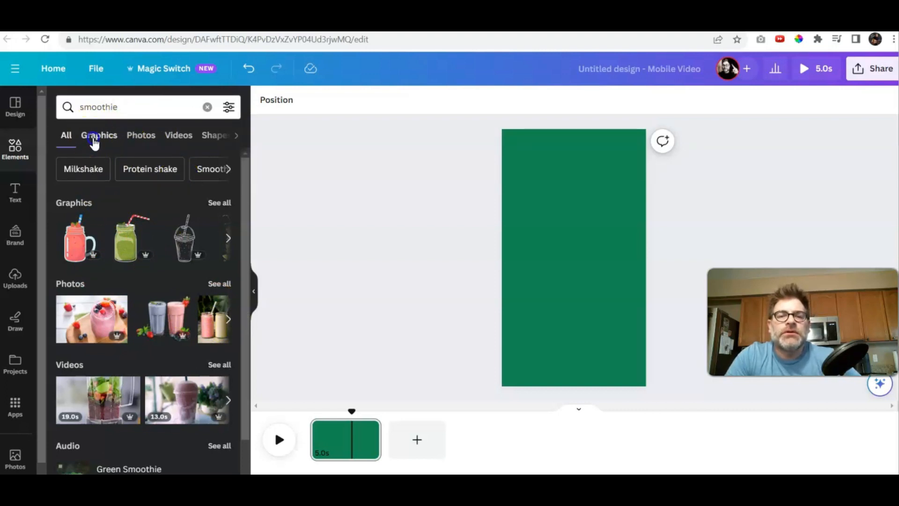
click(142, 146)
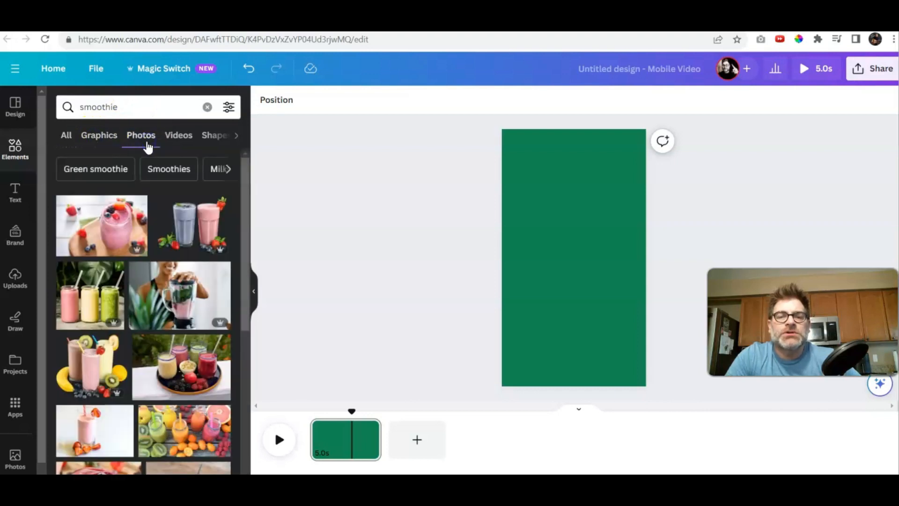
drag(241, 237, 241, 341)
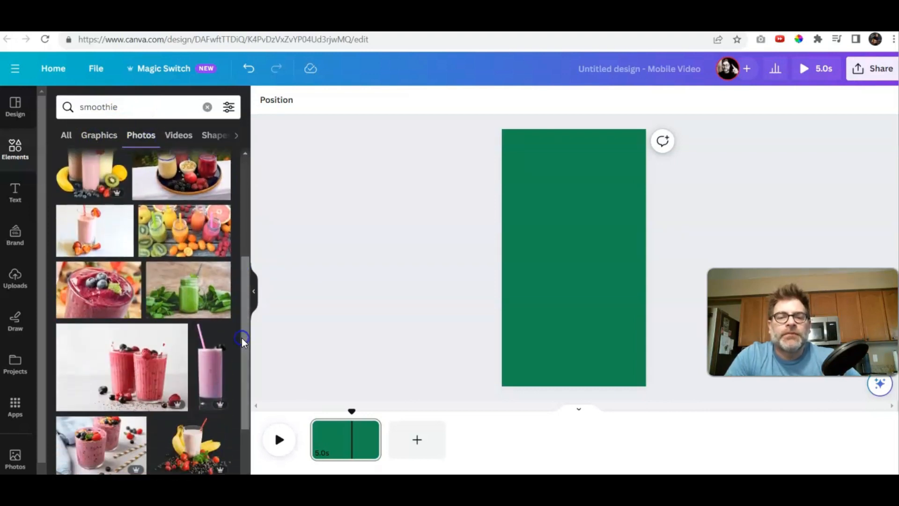
drag(170, 296, 505, 279)
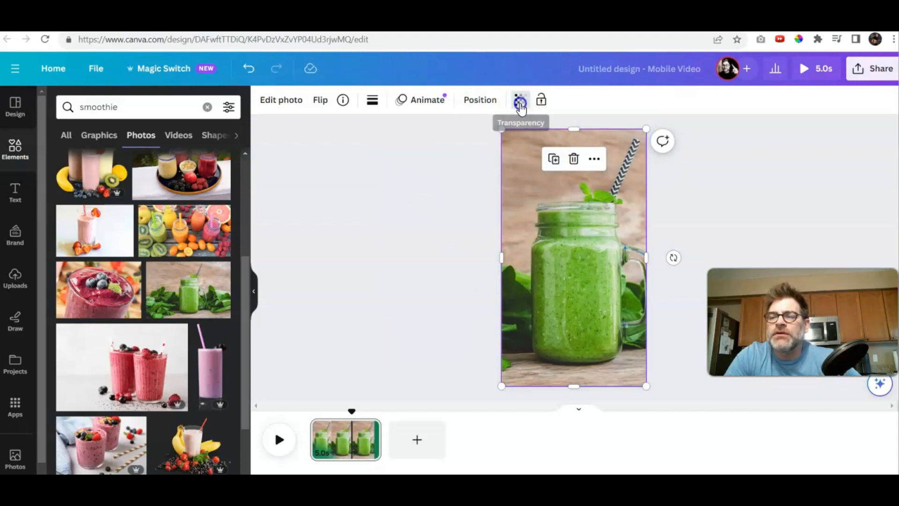
Set the smoothie photo's transparency to 23 so the green background shows through.
click(521, 104)
drag(523, 156, 445, 158)
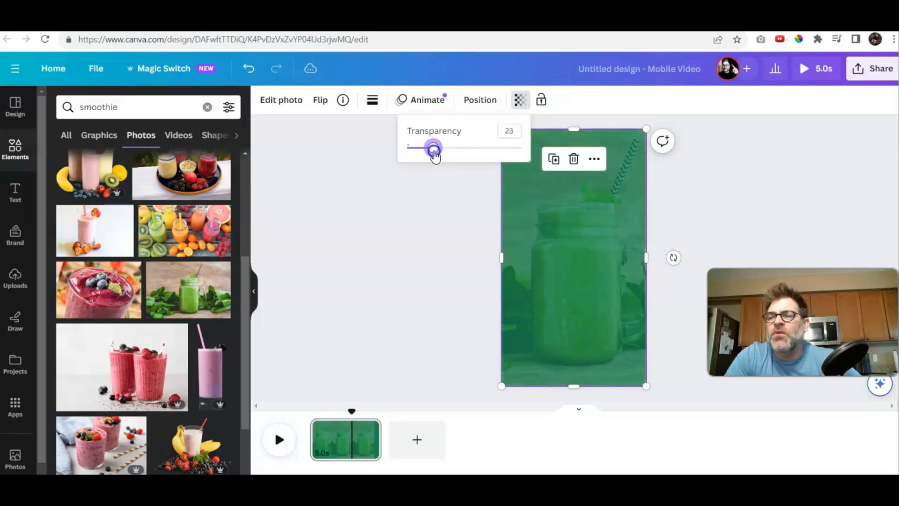
click(393, 275)
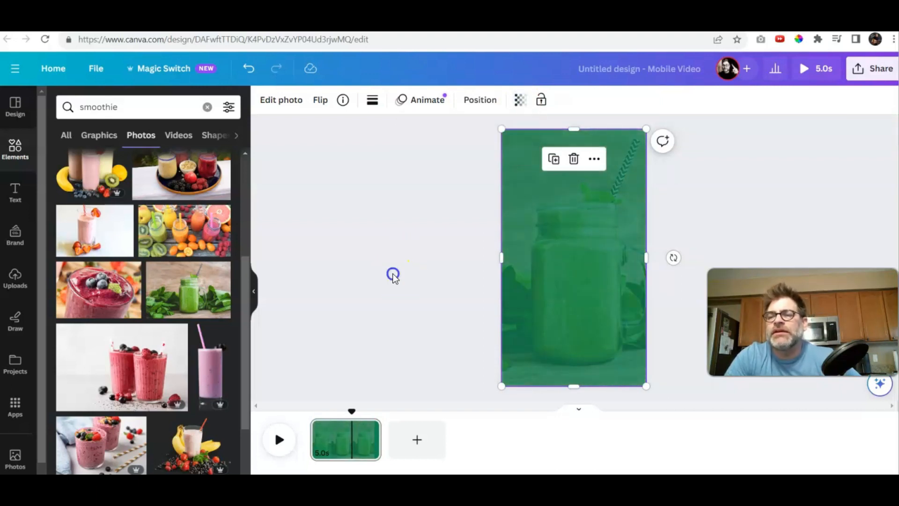
click(393, 275)
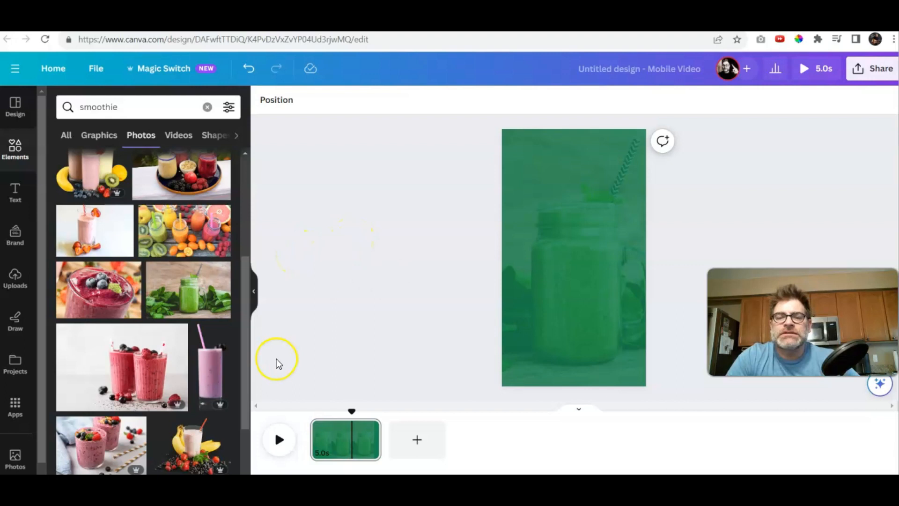
Add a heading to the page reading "DO YOU KNOW THE ANSWER?".
click(15, 196)
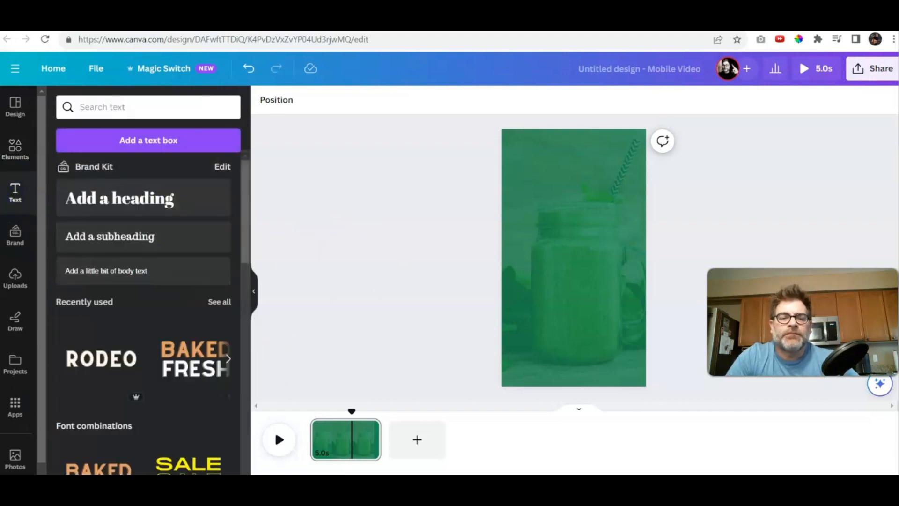
click(137, 199)
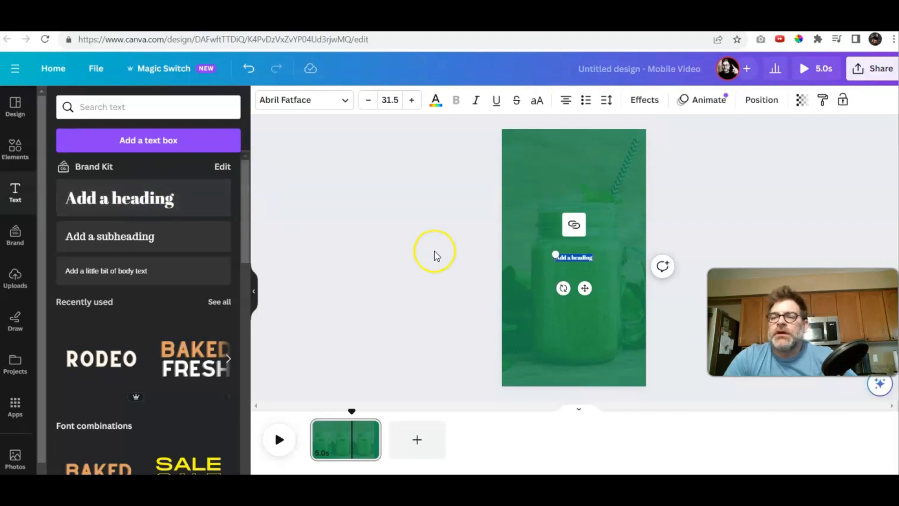
text(Do You)
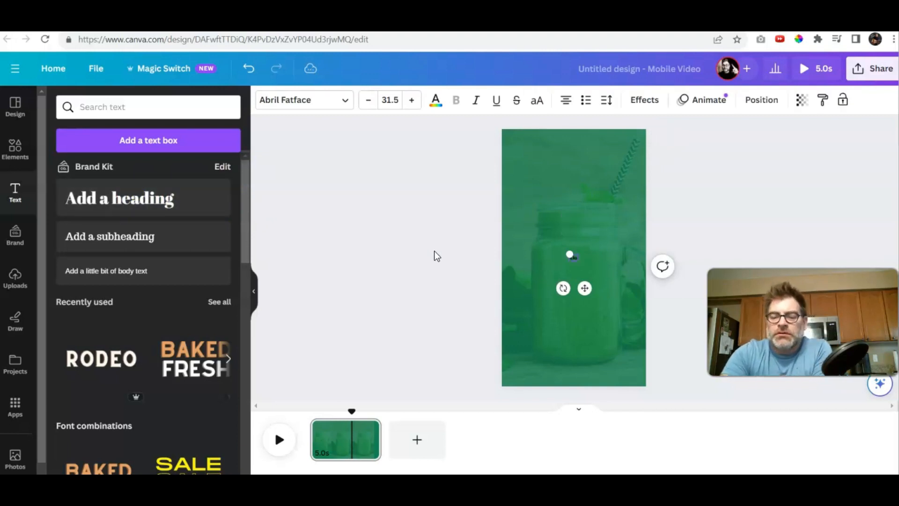
key(BackSpace)
key(BackSpace)
key(BackSpace)
key(BackSpace)
key(BackSpace)
key(BackSpace)
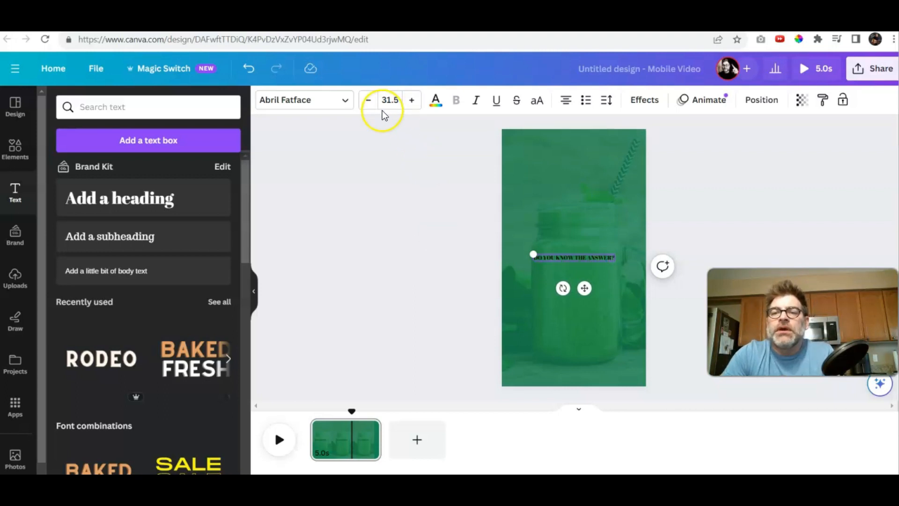
Set the heading's font size to 41.5 and move it near the upper edge of the page.
click(413, 101)
click(412, 100)
click(413, 100)
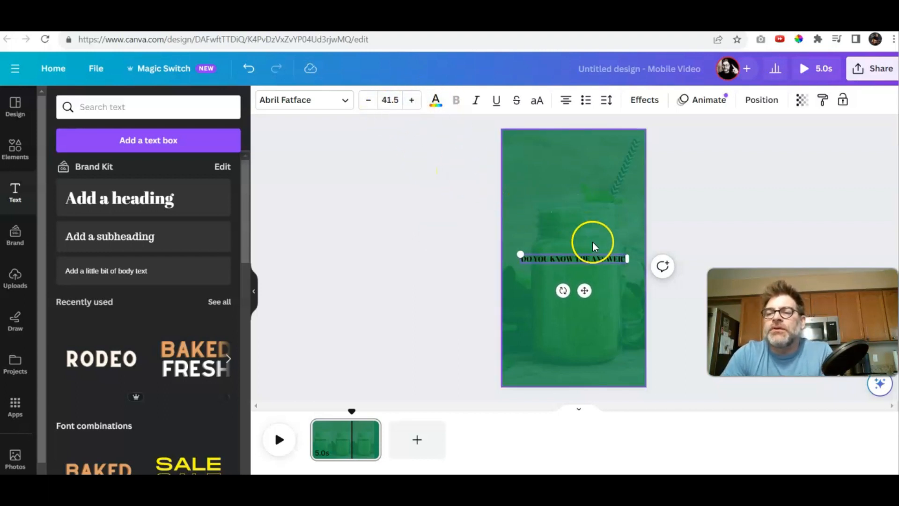
drag(598, 254, 598, 148)
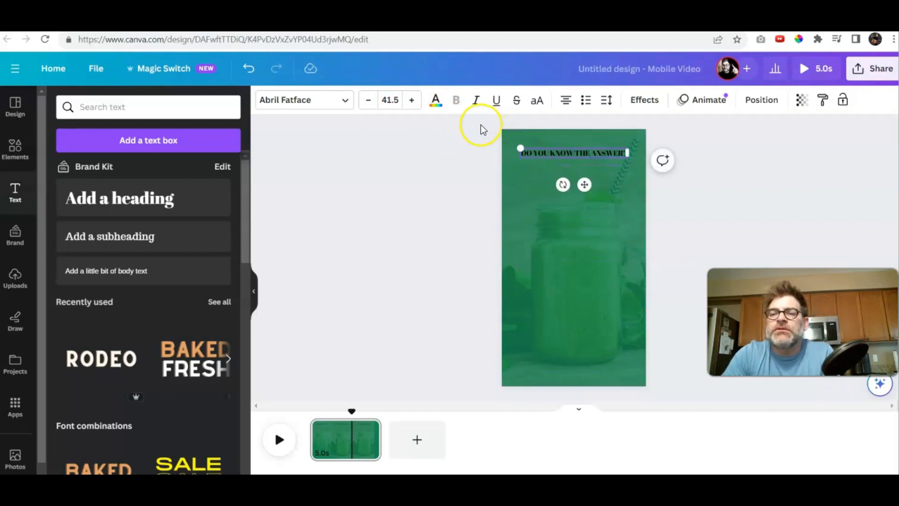
Change the heading's text color to white.
click(434, 106)
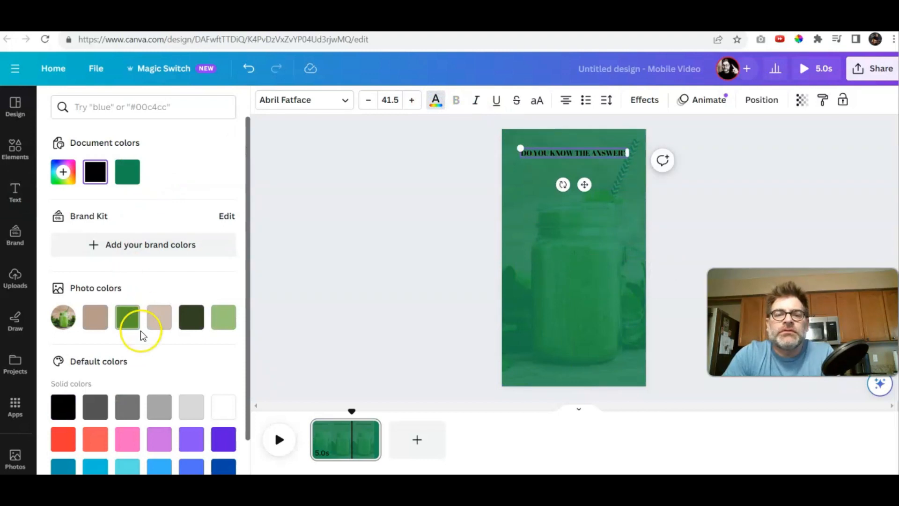
click(159, 322)
click(498, 270)
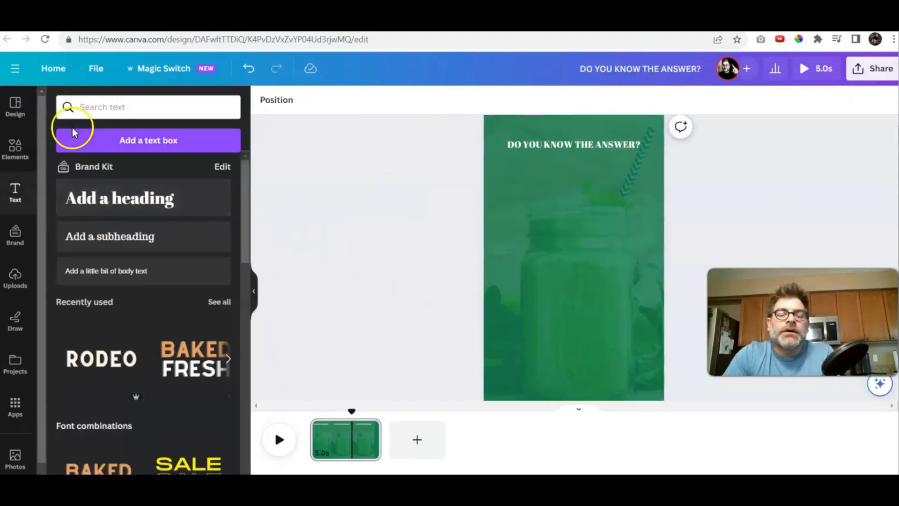
Add a rounded square shape and reshape it into a bar about 831 wide behind the "DO YOU KNOW THE ANSWER?" heading.
click(16, 153)
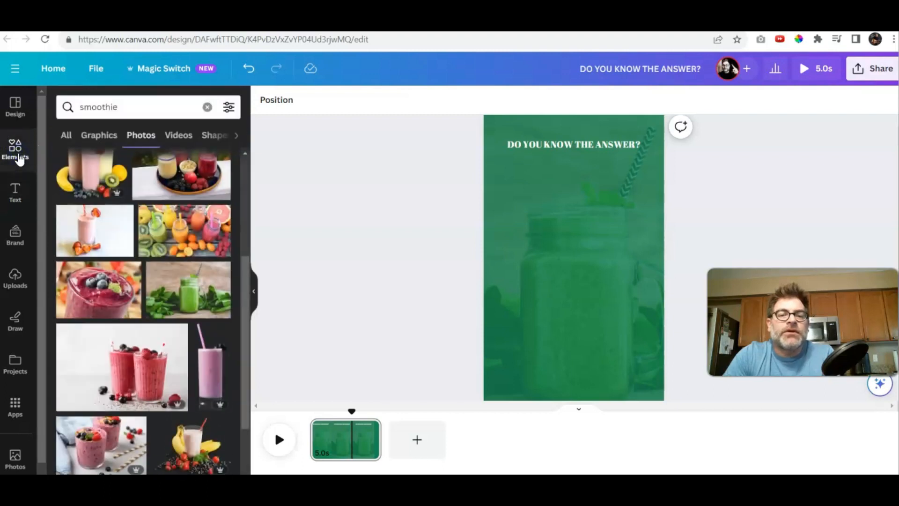
click(65, 136)
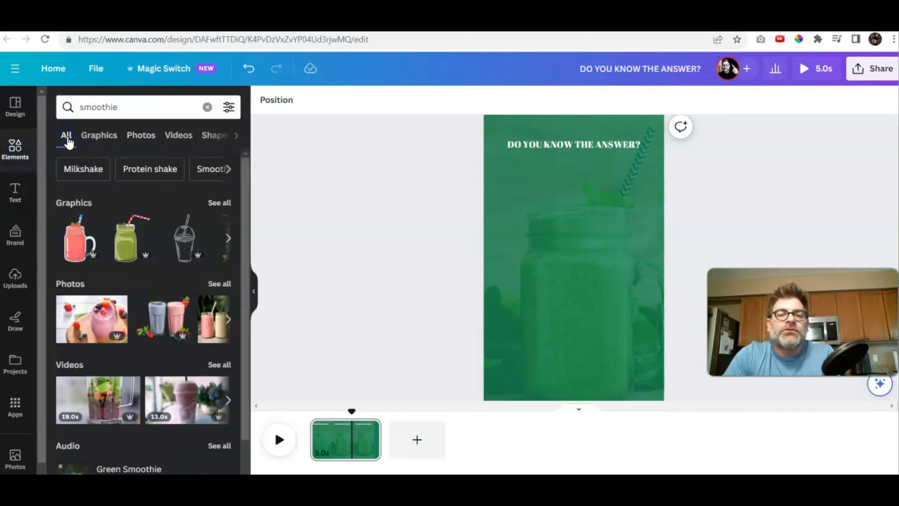
click(207, 107)
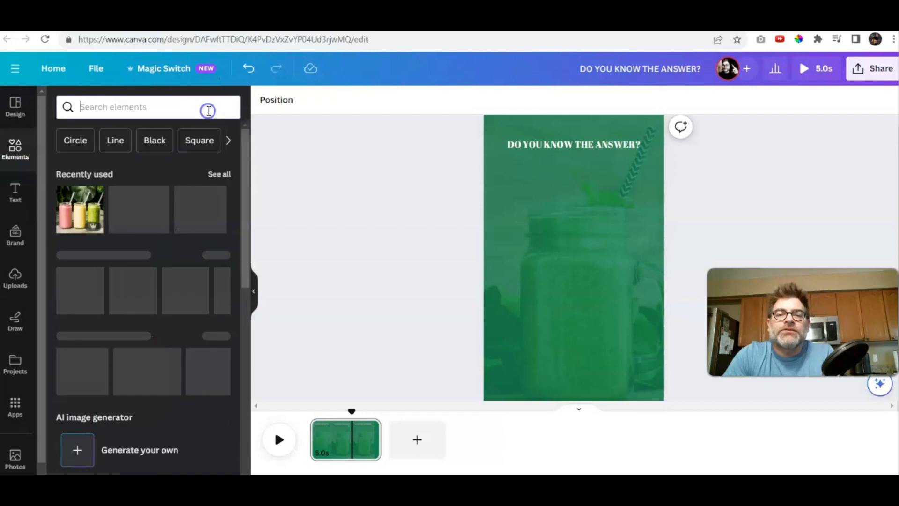
click(104, 291)
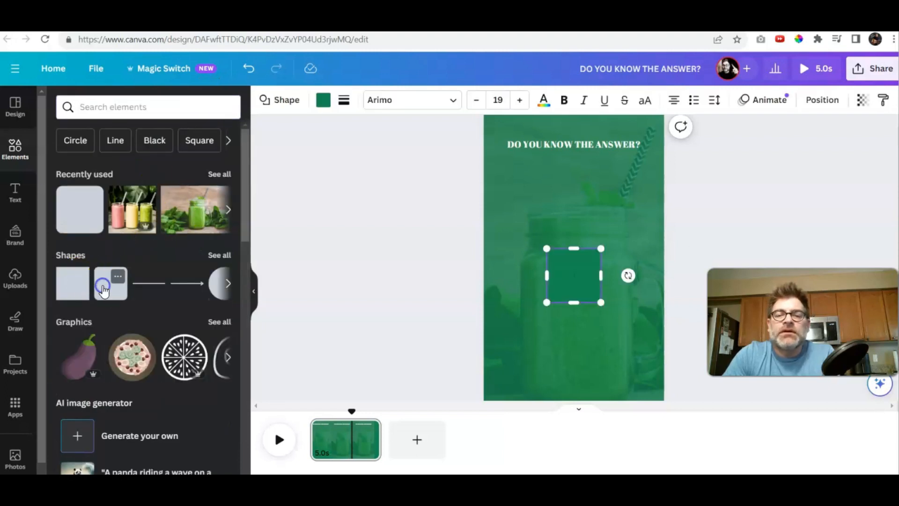
drag(565, 292, 641, 150)
drag(528, 150, 503, 151)
drag(574, 182, 570, 152)
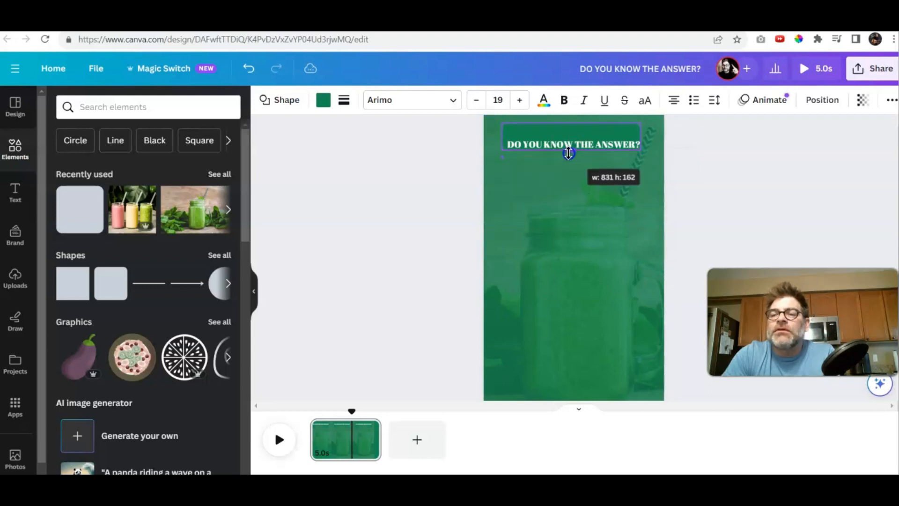
drag(570, 153, 570, 159)
drag(571, 124, 571, 133)
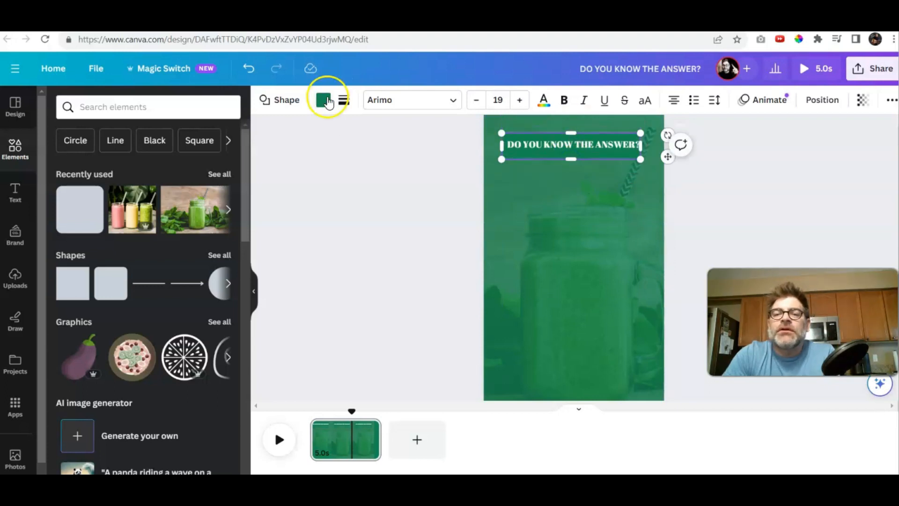
Fill the rounded bar behind the heading with black from the document colors.
click(328, 102)
click(126, 171)
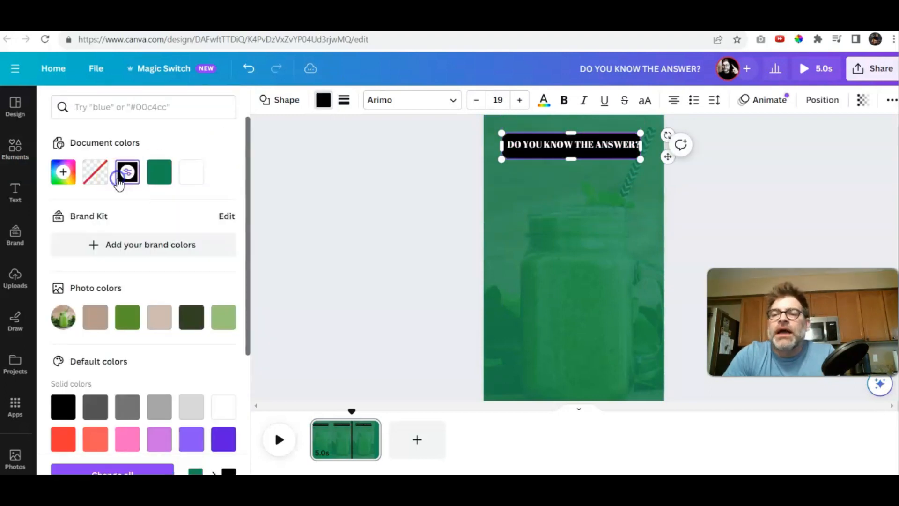
click(410, 189)
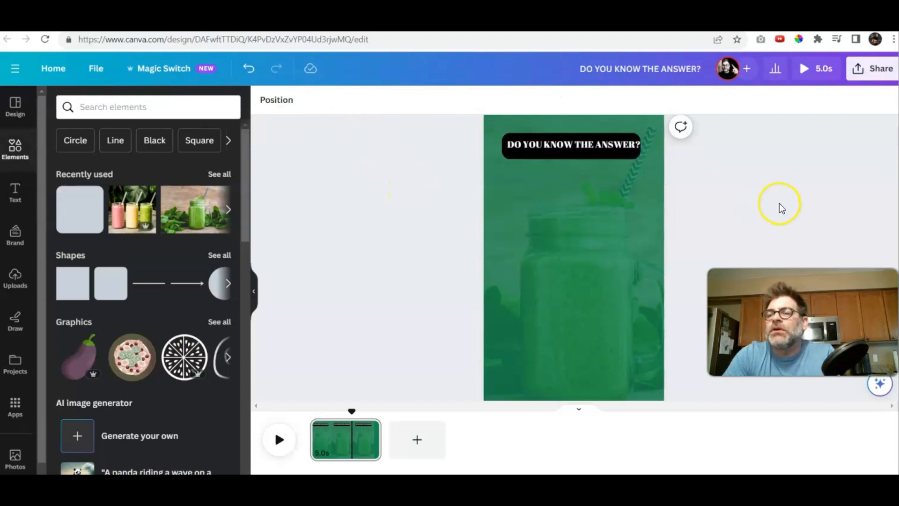
Shift the black bar slightly so it sits evenly behind the "DO YOU KNOW THE ANSWER?" heading.
click(592, 151)
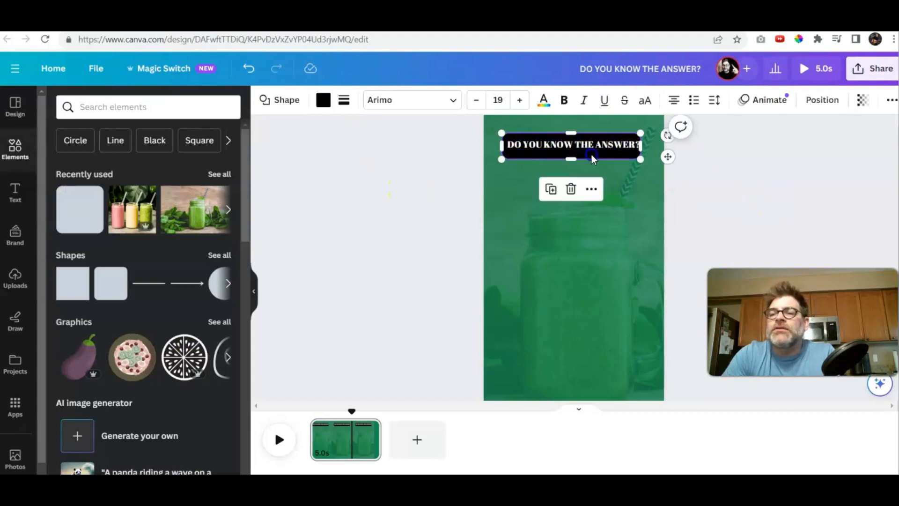
click(764, 196)
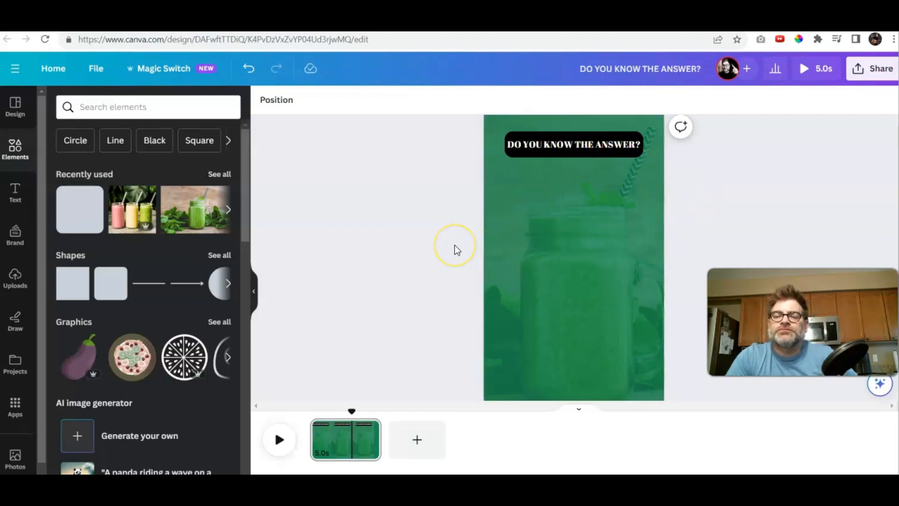
Duplicate the "DO YOU KNOW THE ANSWER?" text, move the copy below the black bar and change its wording to "SMOOTHIE QUIZ".
click(538, 147)
click(589, 180)
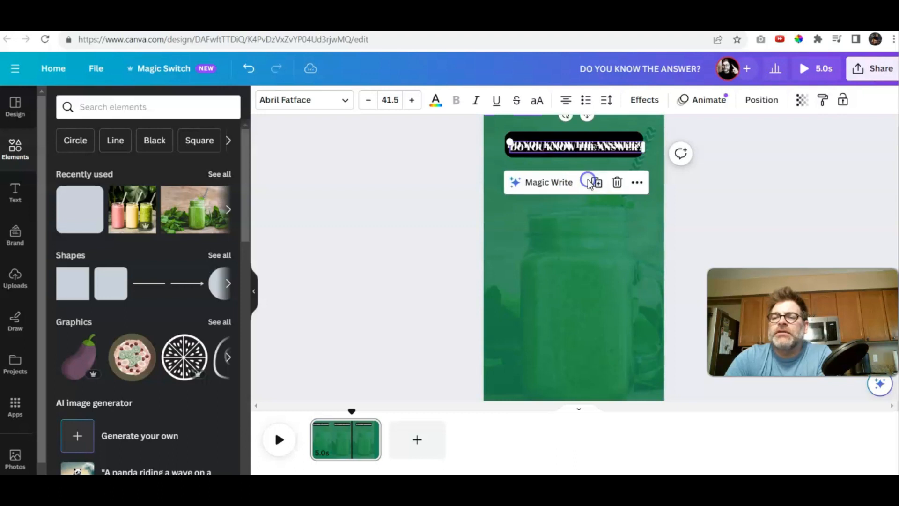
drag(577, 147, 575, 198)
double_click(575, 197)
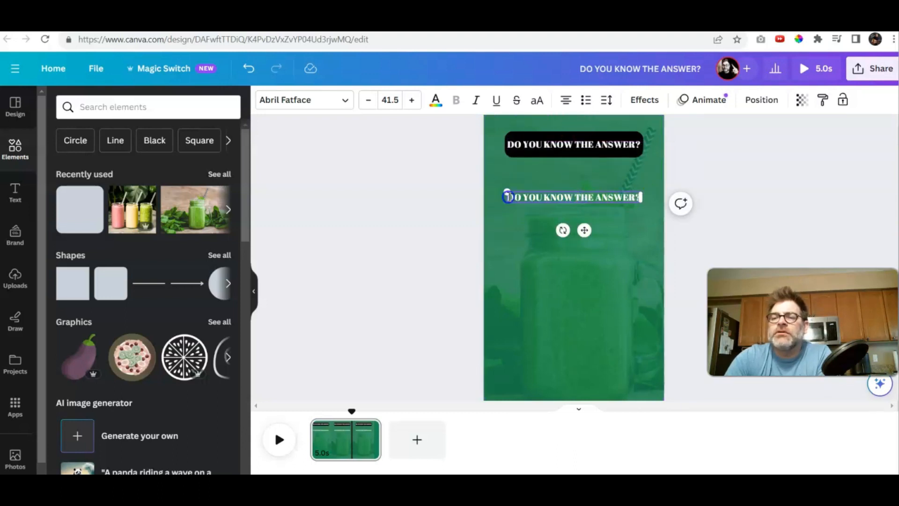
text(SMOOTHIE QUIZ)
Enlarge the "SMOOTHIE QUIZ" text to size 102 on two lines and set its font to League Spartan.
drag(591, 196, 603, 216)
click(703, 166)
click(614, 214)
click(345, 106)
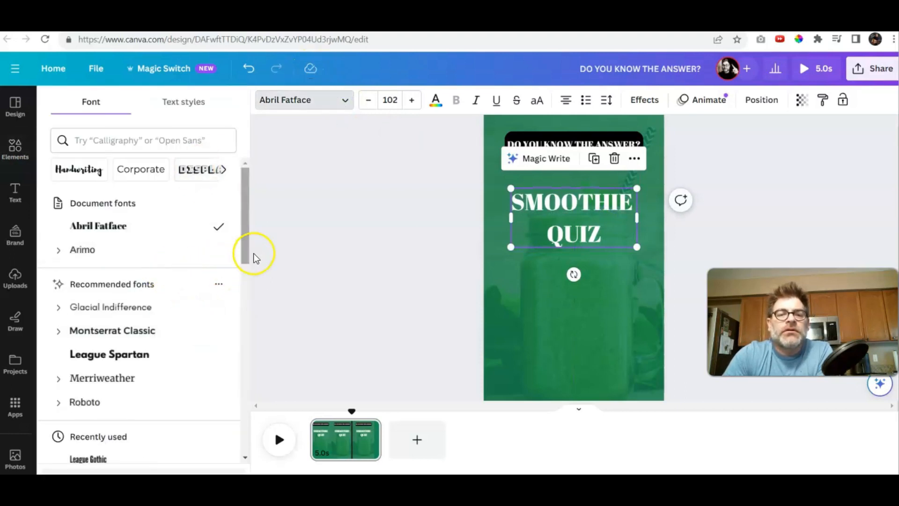
click(194, 314)
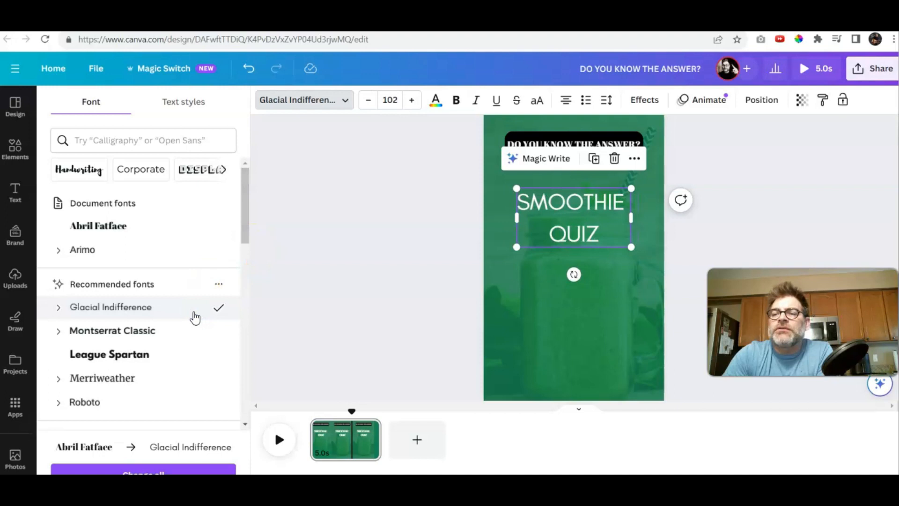
click(189, 353)
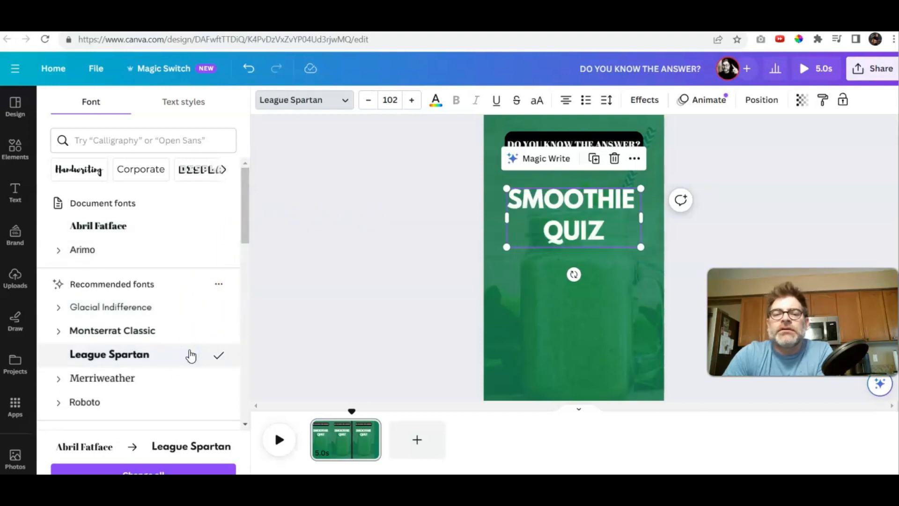
click(367, 304)
click(812, 247)
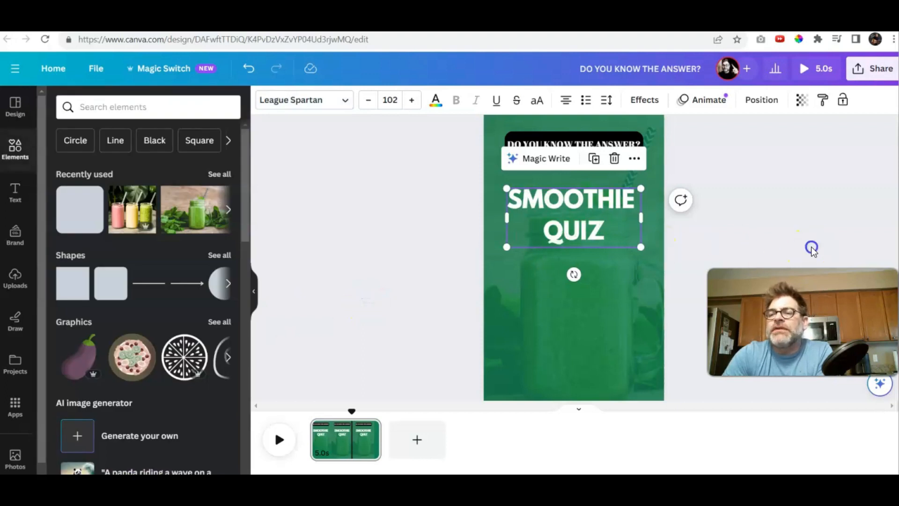
drag(600, 216, 601, 218)
Search the elements for "POINTING UP" and place the cutout of the woman pointing with both hands below the "SMOOTHIE QUIZ" text.
click(19, 148)
click(84, 107)
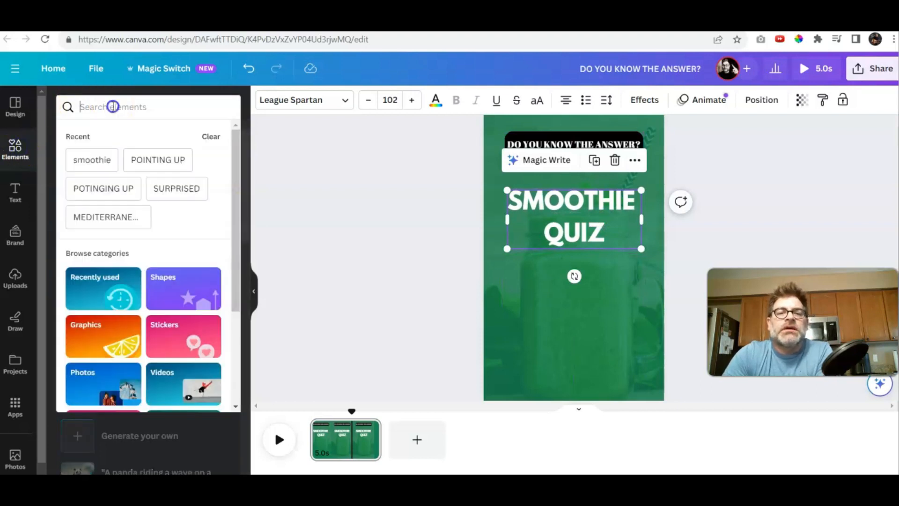
text(SOMEONE)
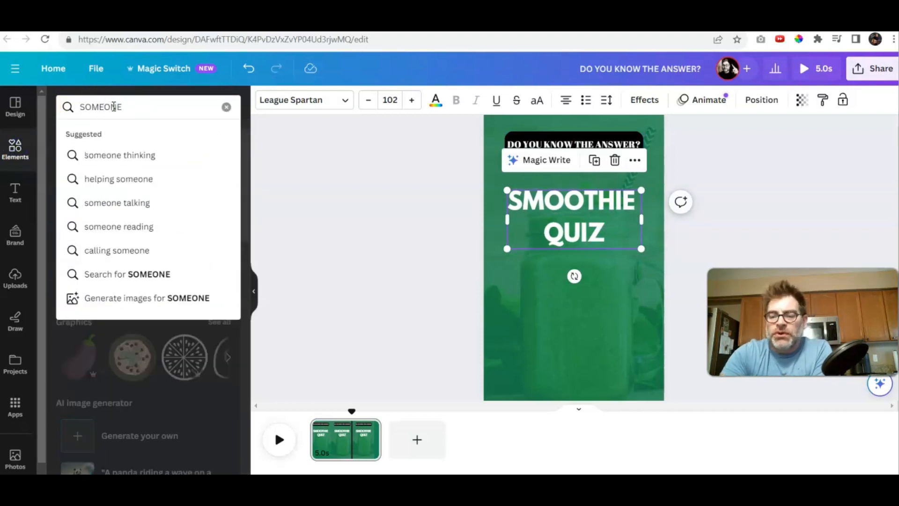
text( POINTING UP)
key(Return)
double_click(119, 107)
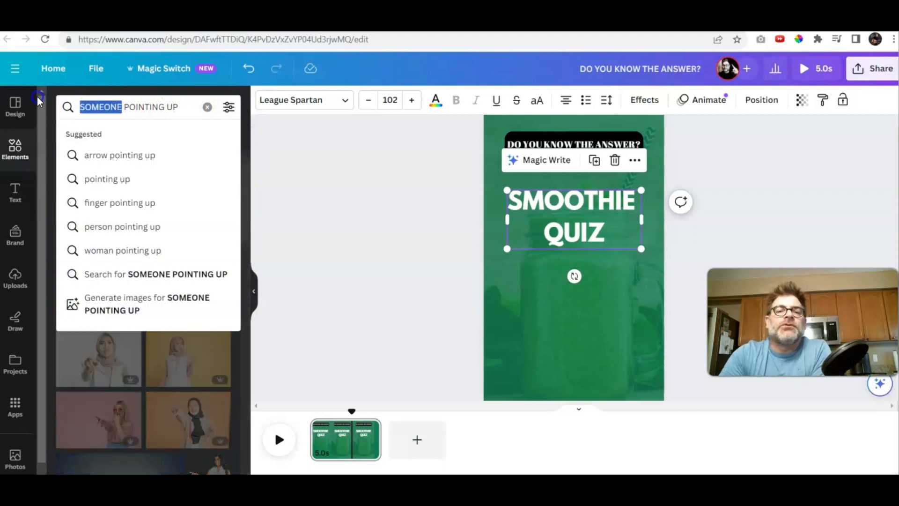
key(BackSpace)
key(Return)
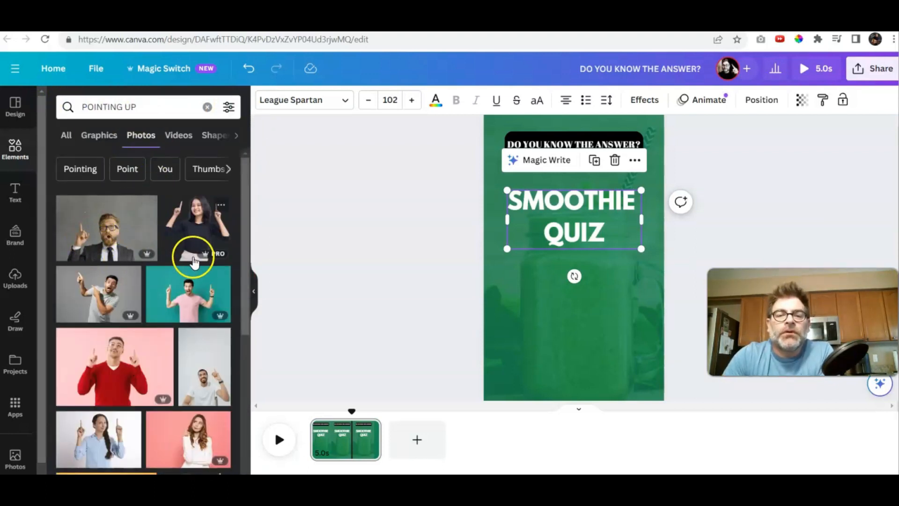
click(196, 235)
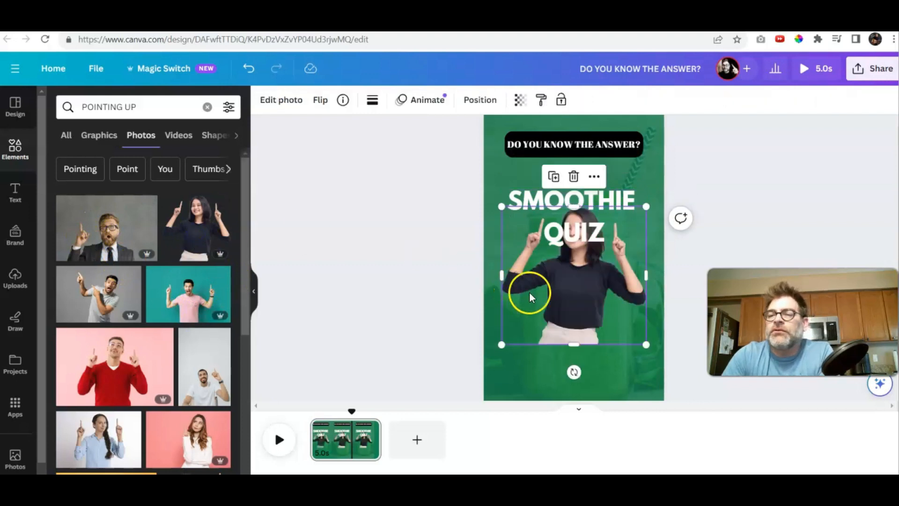
drag(558, 301, 555, 358)
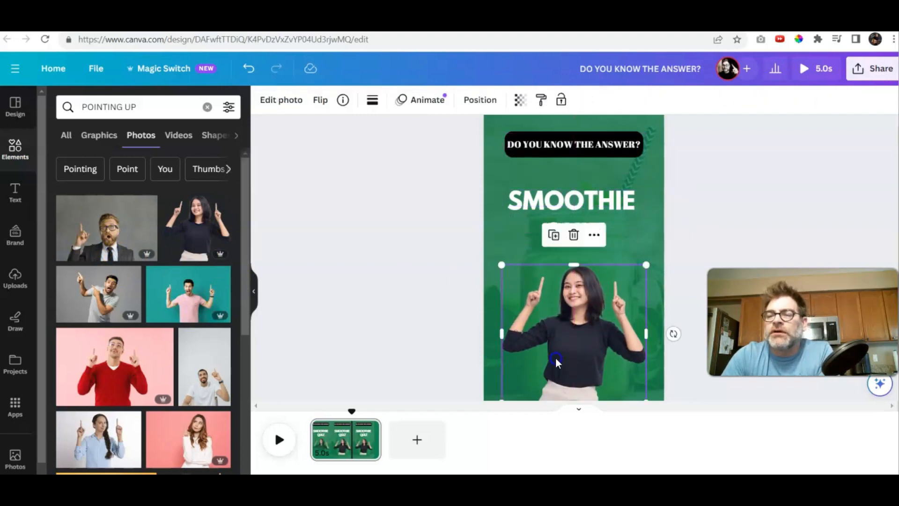
click(391, 259)
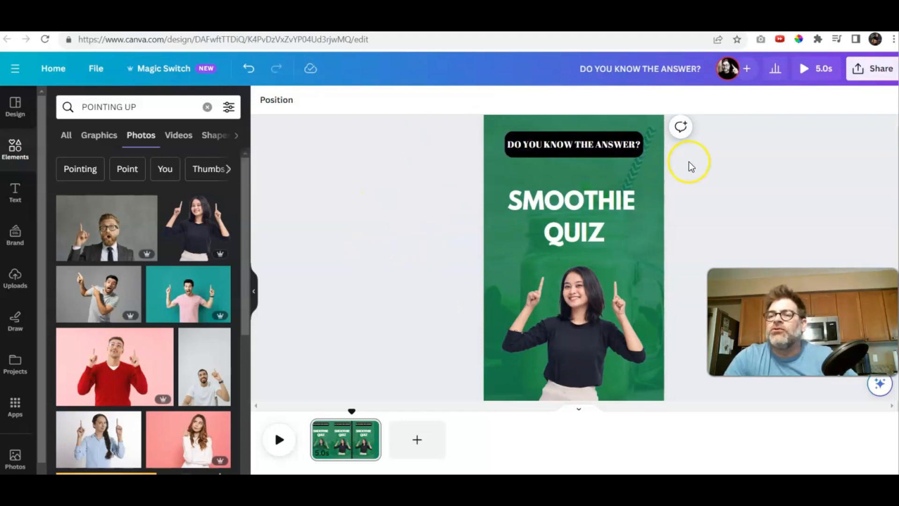
Apply the Pop animation on enter to the photo of the pointing woman.
click(590, 322)
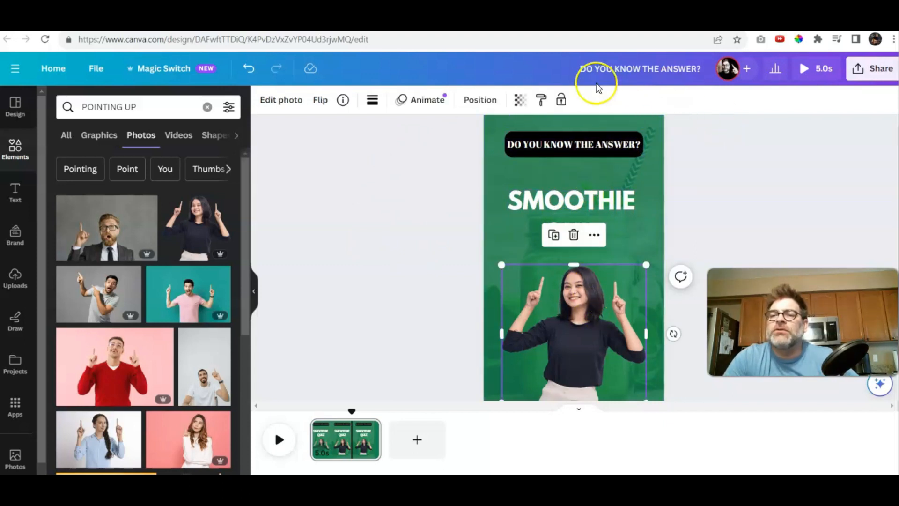
click(417, 98)
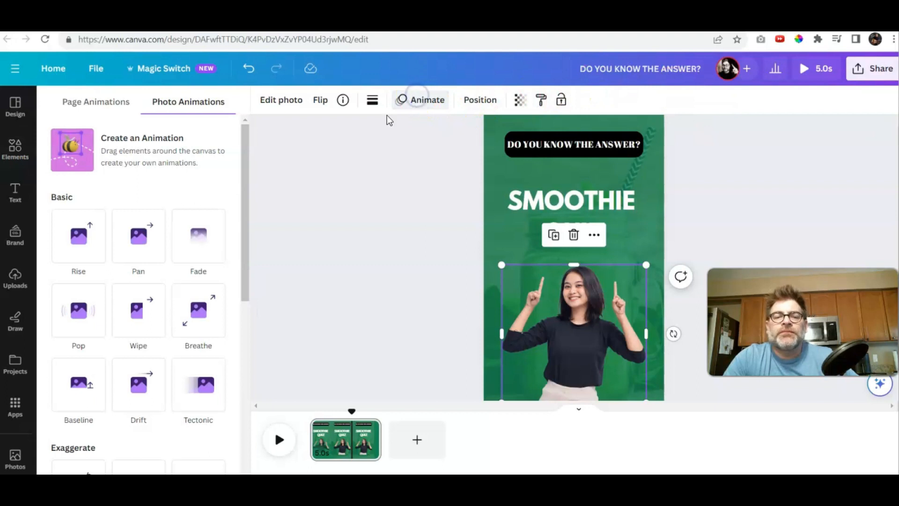
drag(245, 219, 244, 240)
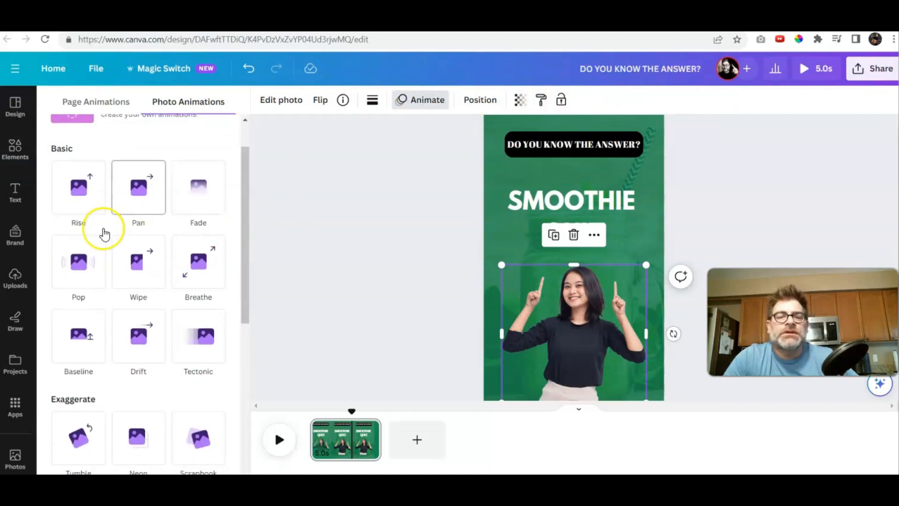
click(75, 269)
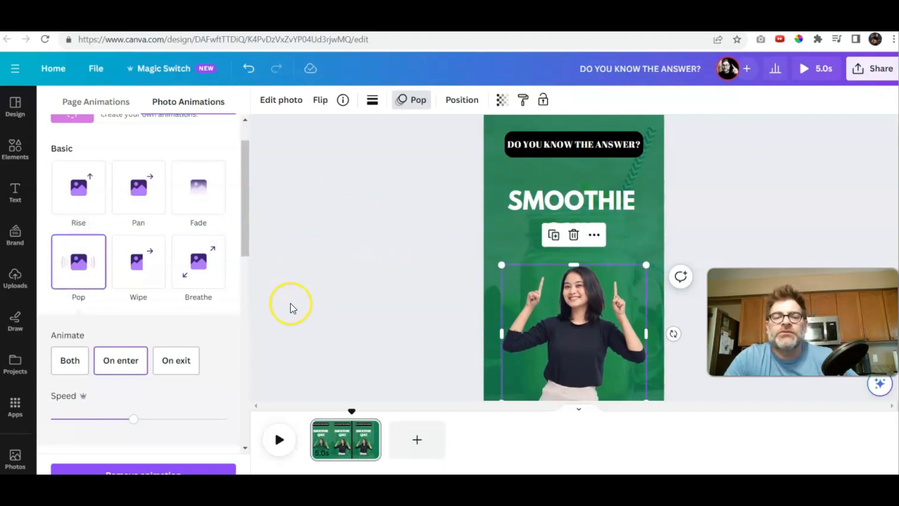
click(65, 269)
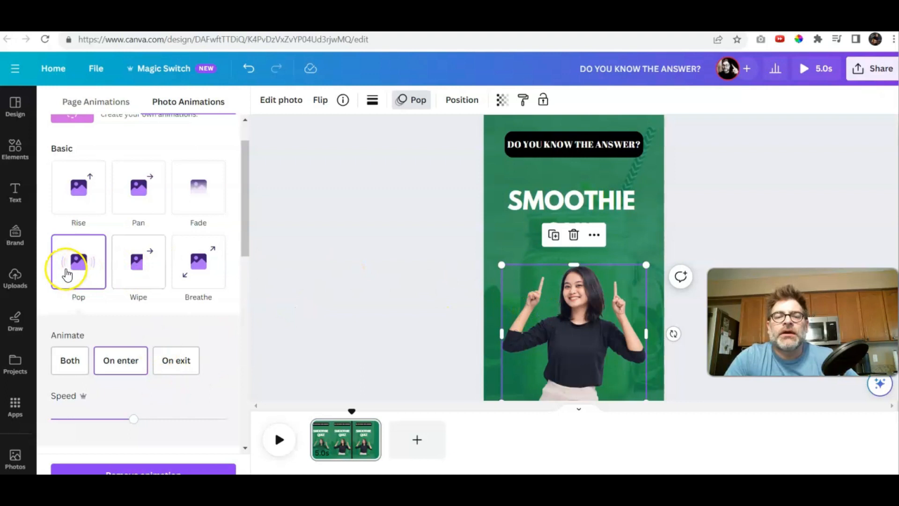
Try slow and fast speeds for the photo's Pop animation, replaying it, and settle on a slow speed.
click(134, 421)
drag(135, 424, 84, 420)
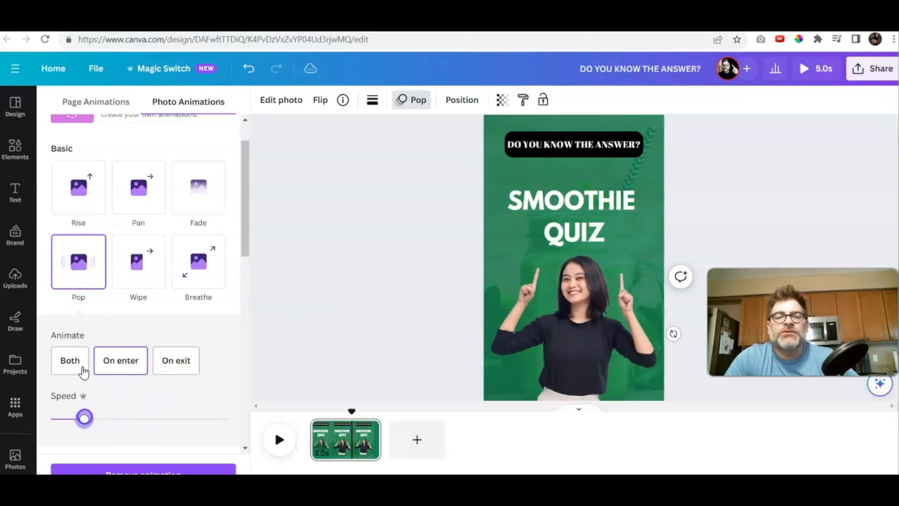
click(76, 270)
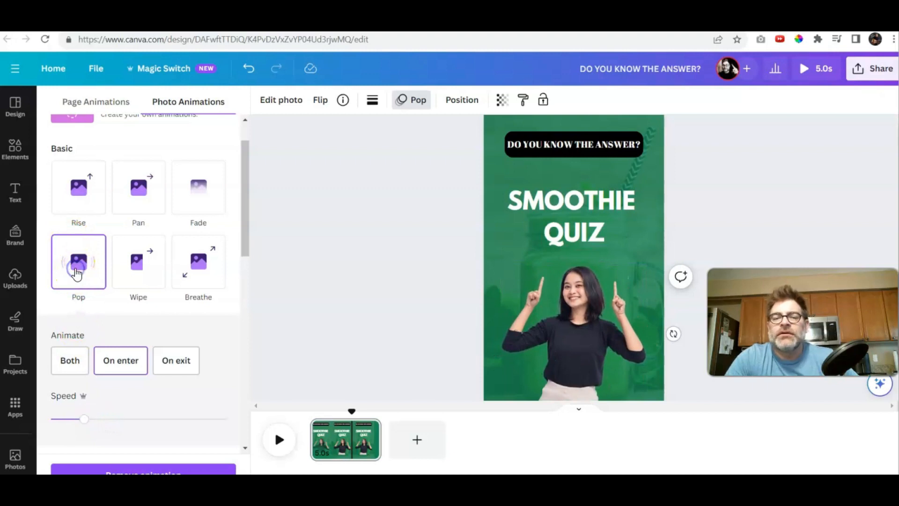
drag(83, 420, 211, 439)
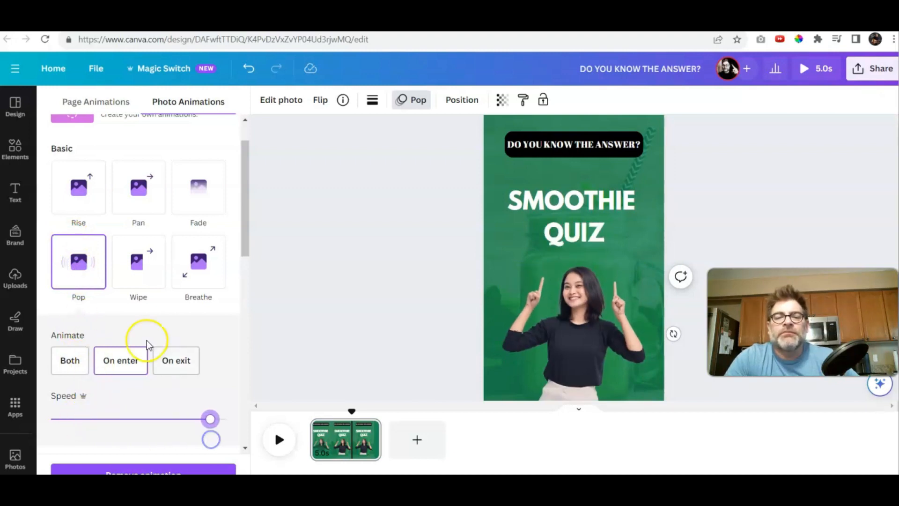
click(78, 264)
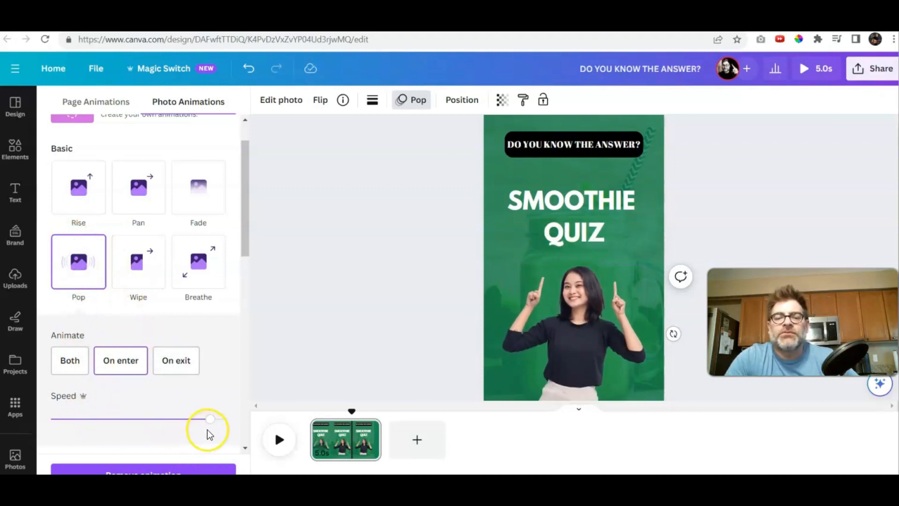
drag(210, 420, 87, 418)
click(79, 259)
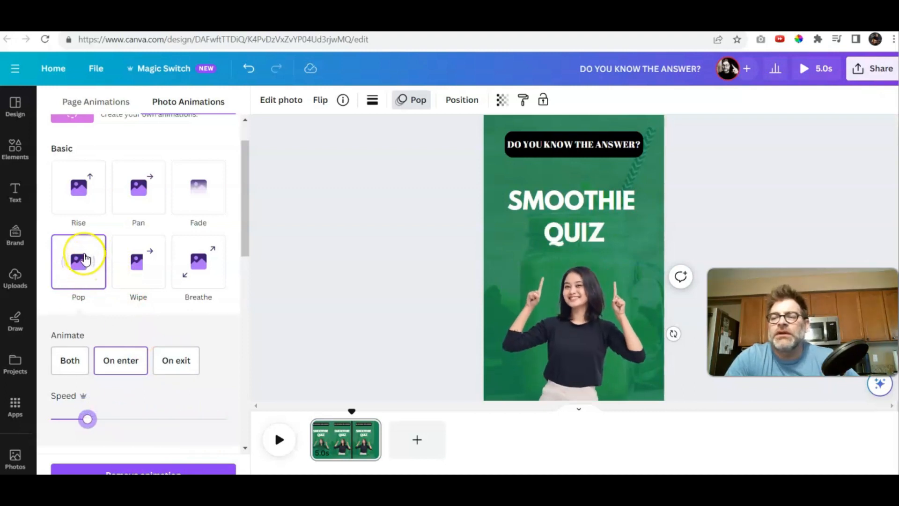
Apply the Pan animation to the "SMOOTHIE QUIZ" text and, at a slightly slower speed, to the "DO YOU KNOW THE ANSWER?" heading.
click(542, 231)
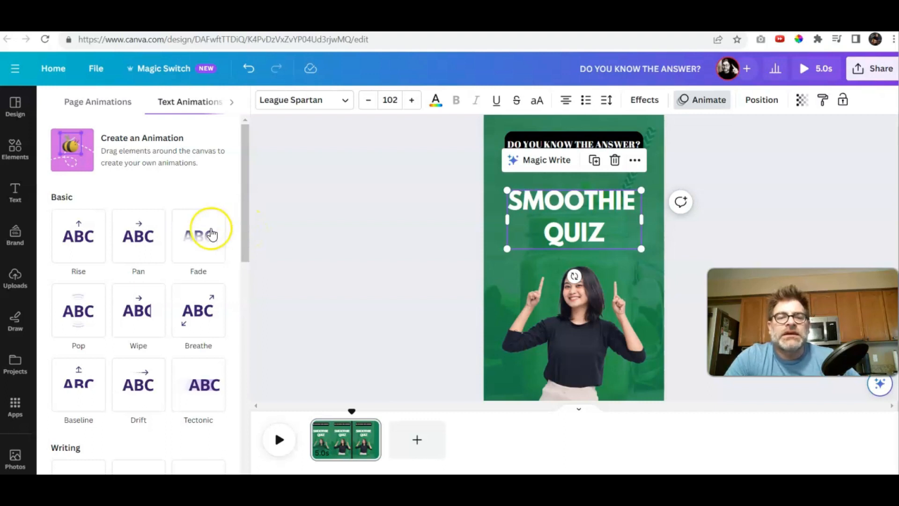
click(138, 235)
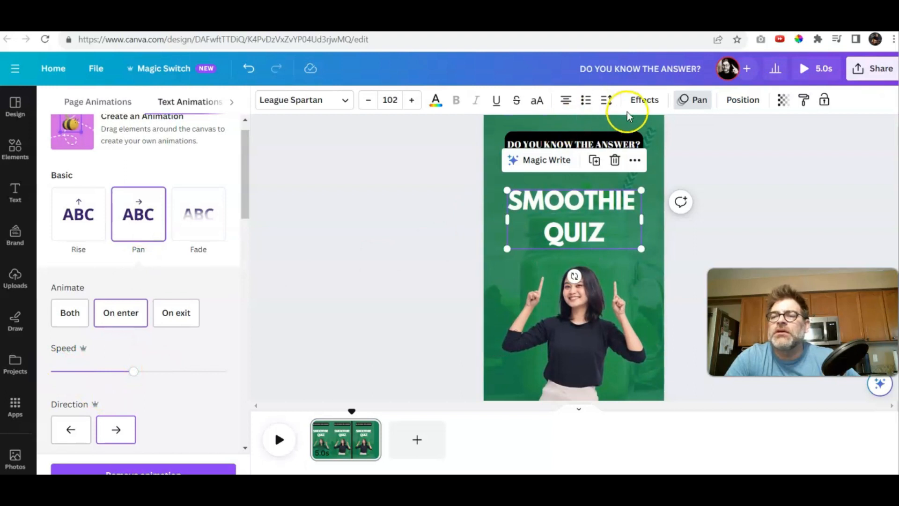
click(636, 145)
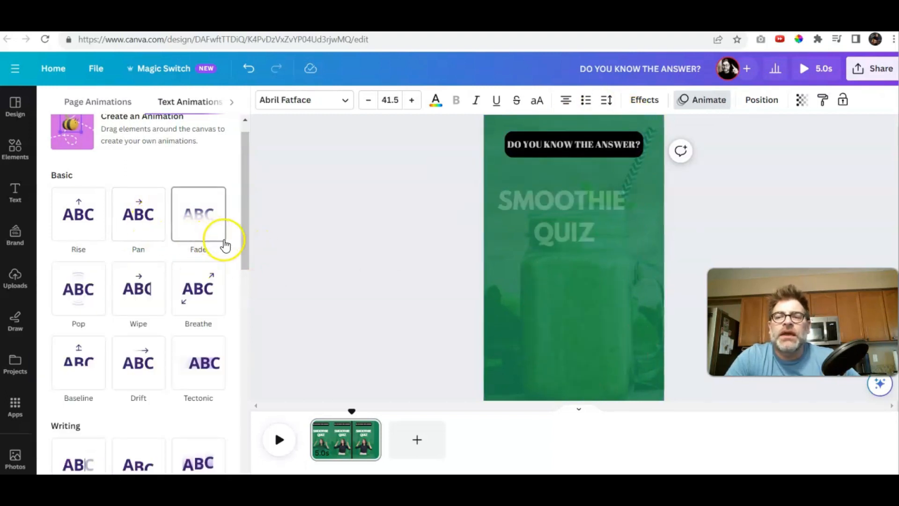
click(135, 229)
mouse_move(121, 371)
mouse_down()
mouse_move(131, 372)
mouse_move(107, 371)
mouse_up()
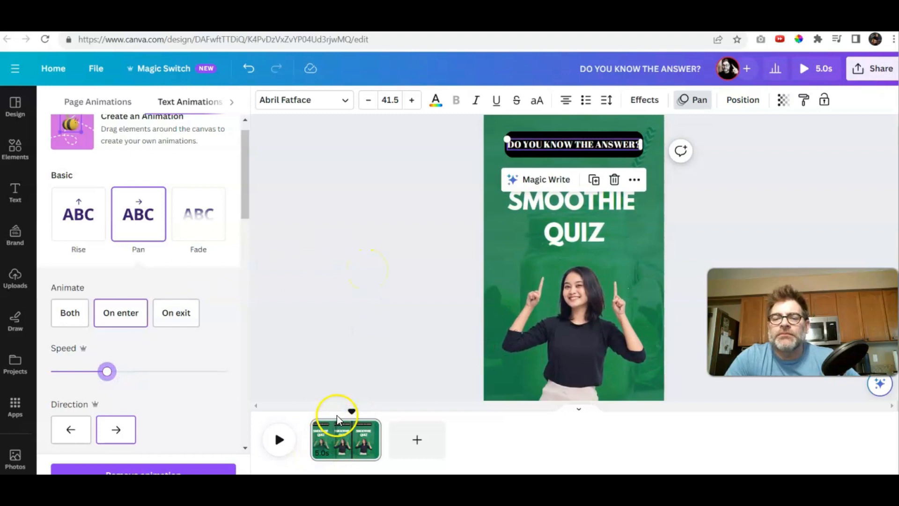
Preview the animated page and trim its duration to 3.1 s.
click(279, 439)
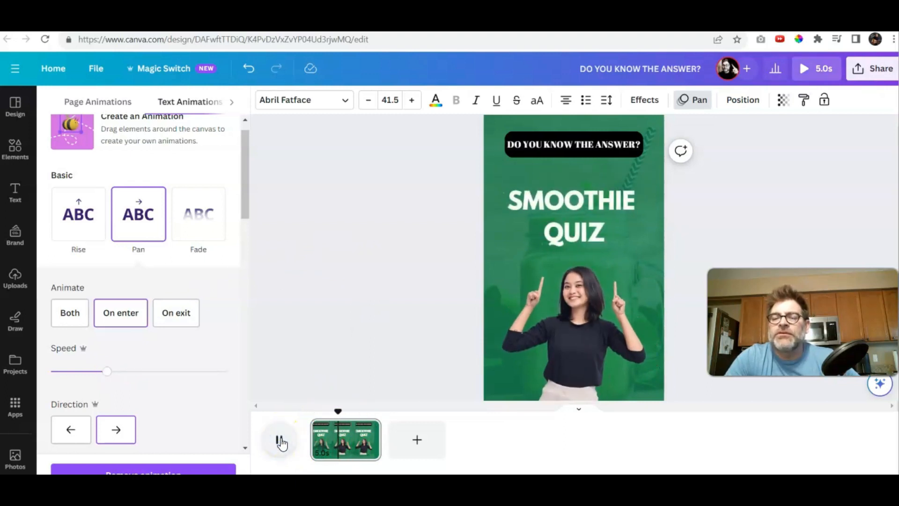
click(280, 440)
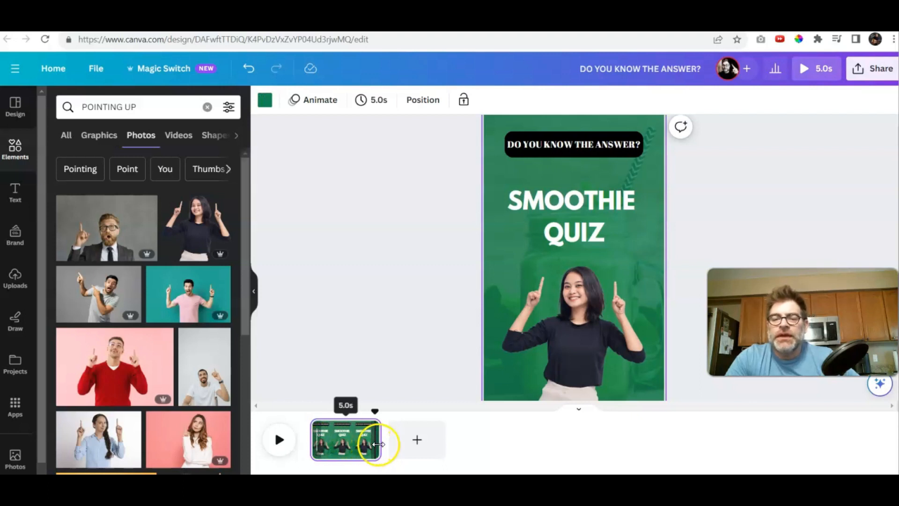
drag(375, 446, 355, 445)
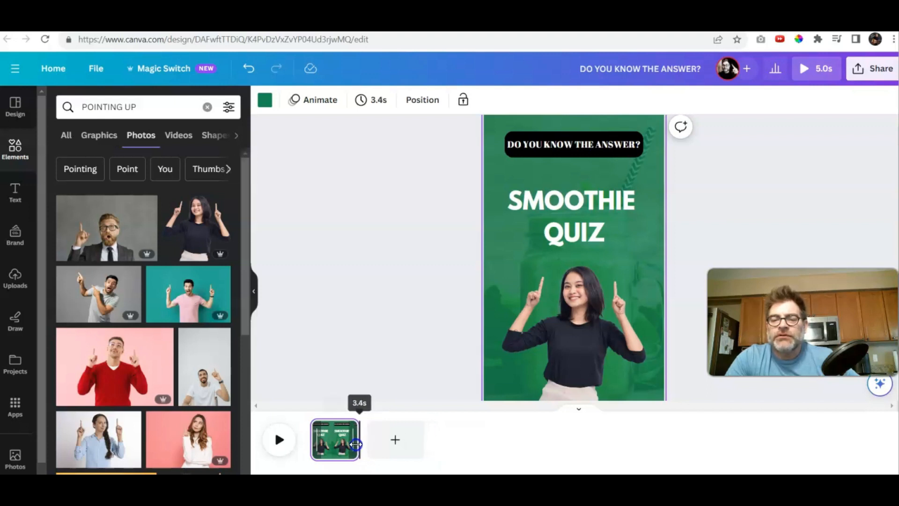
click(279, 438)
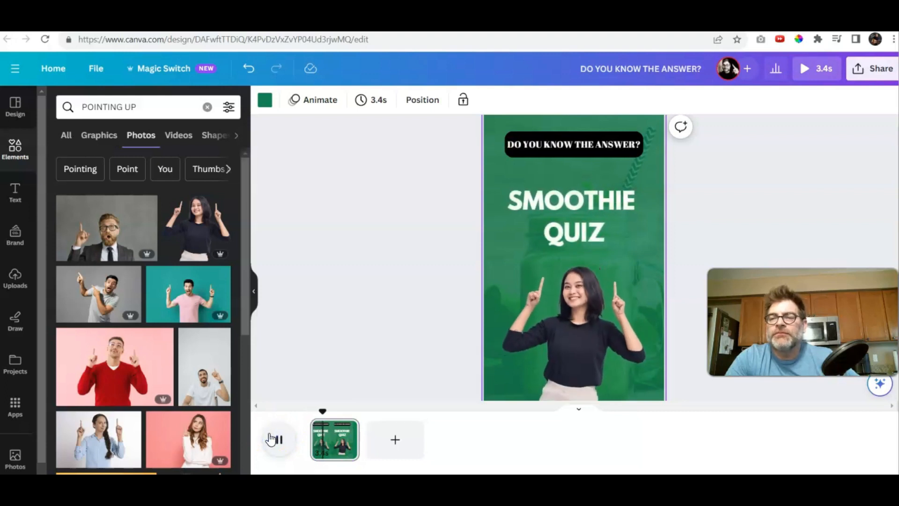
click(332, 353)
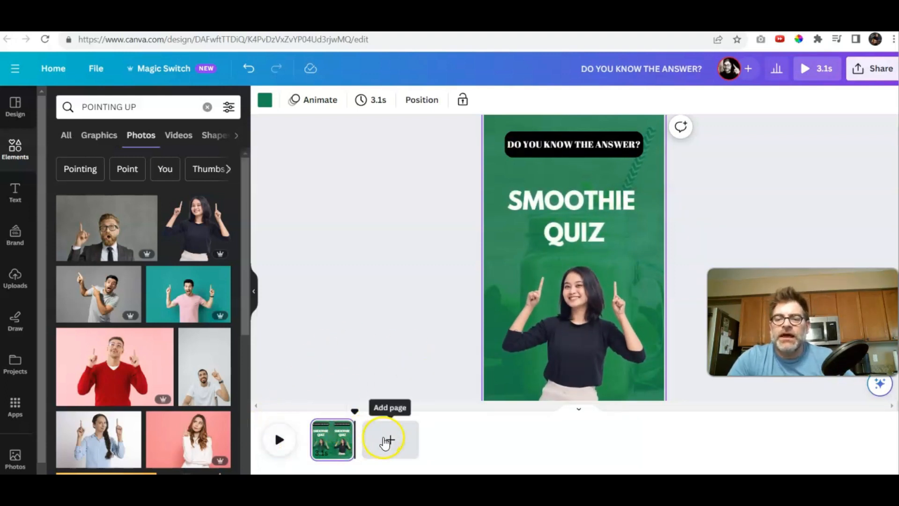
Duplicate the title page and move the playhead into the copy until its text and photo are displayed.
right_click(330, 445)
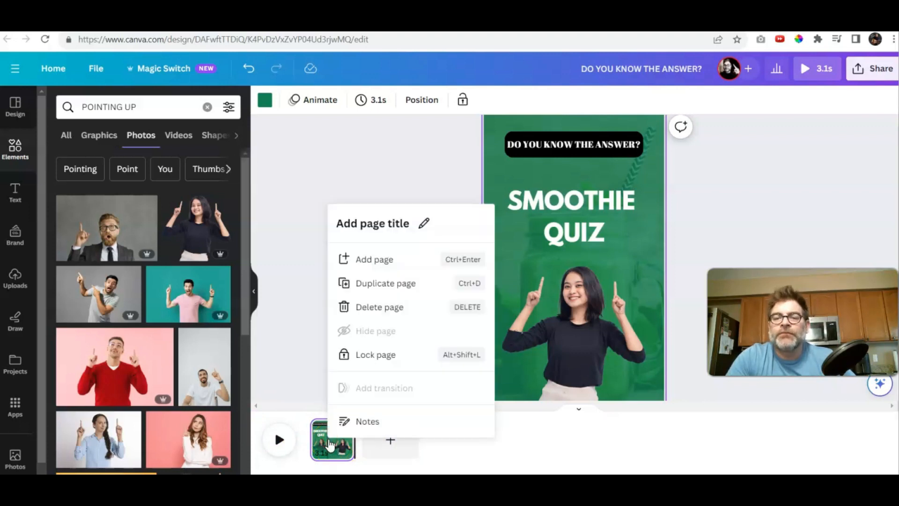
click(395, 286)
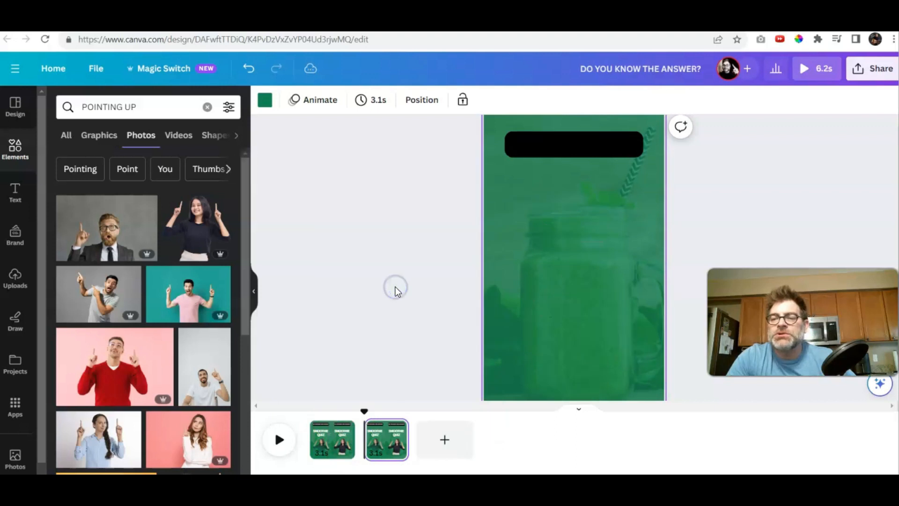
drag(365, 413, 381, 419)
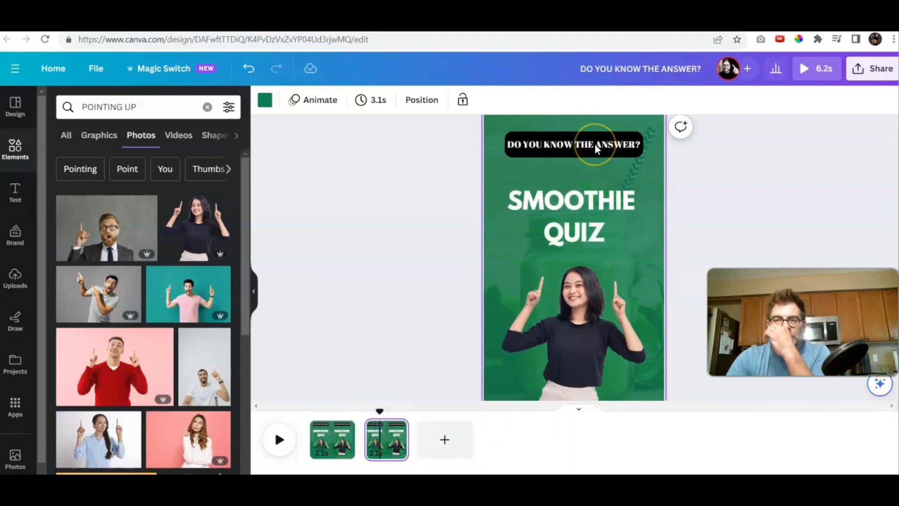
Replace the second page's "DO YOU KNOW THE ANSWER?" heading with ChatGPT's question "1. What is the primary base ingredient in a smoothie?".
key(ctrl+Tab)
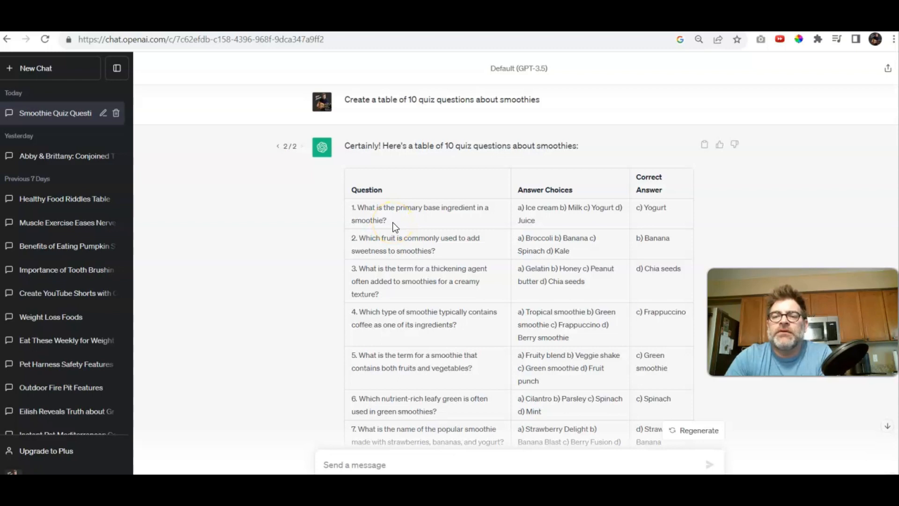
drag(393, 223, 360, 216)
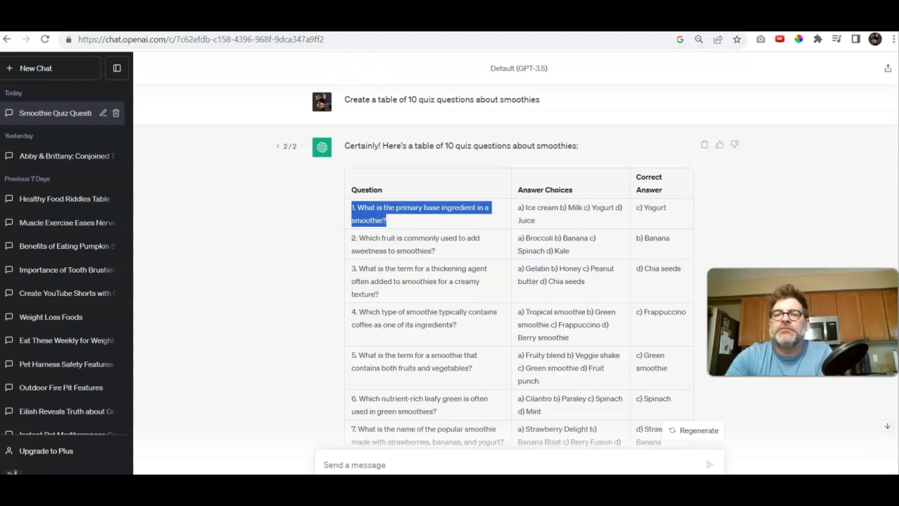
click(385, 24)
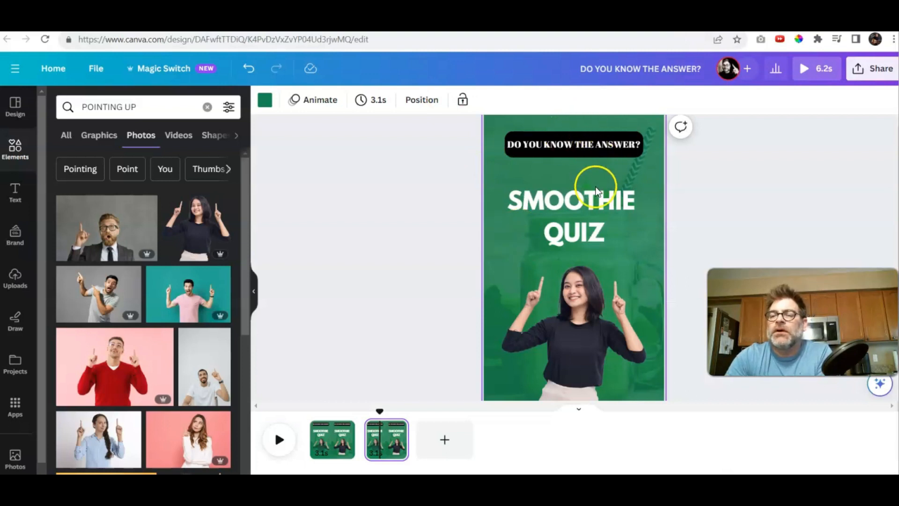
double_click(630, 147)
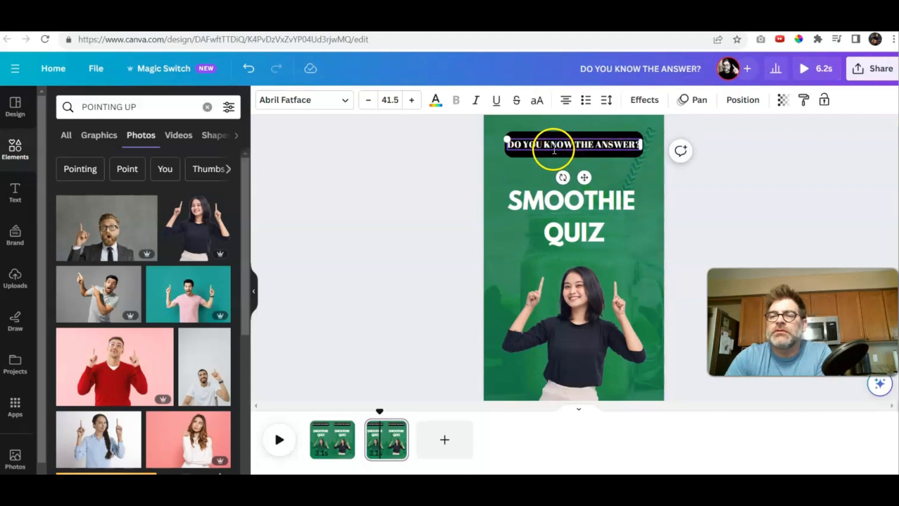
text(1. What is the primary base ingredient in a smoothie?)
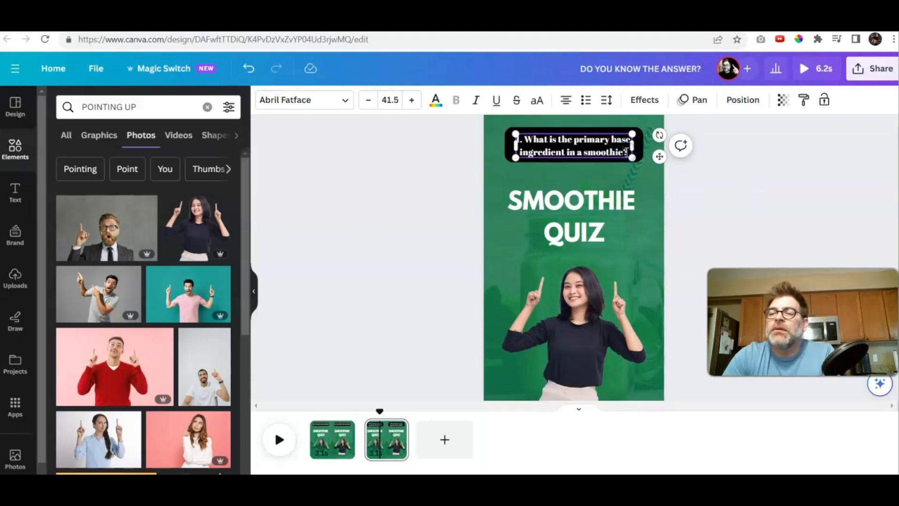
Change the question text's font to League Spartan on the second page.
drag(631, 154, 426, 133)
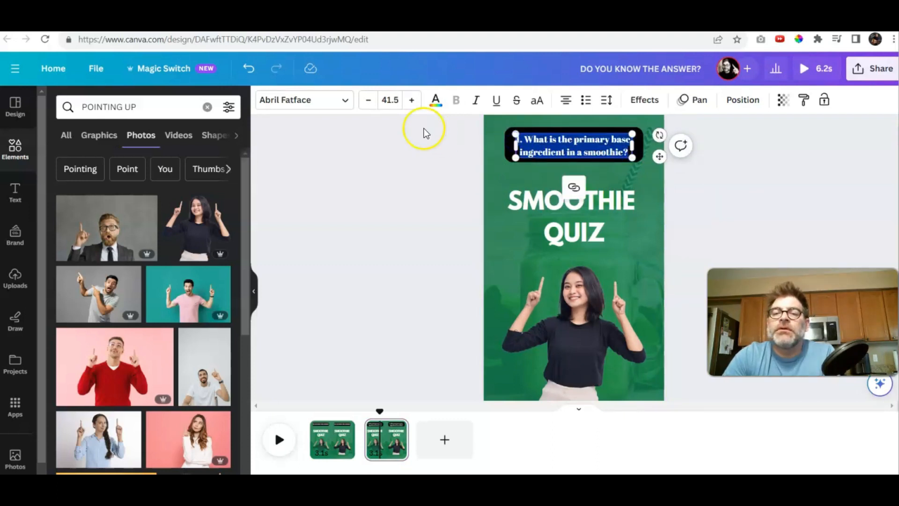
click(344, 100)
click(160, 274)
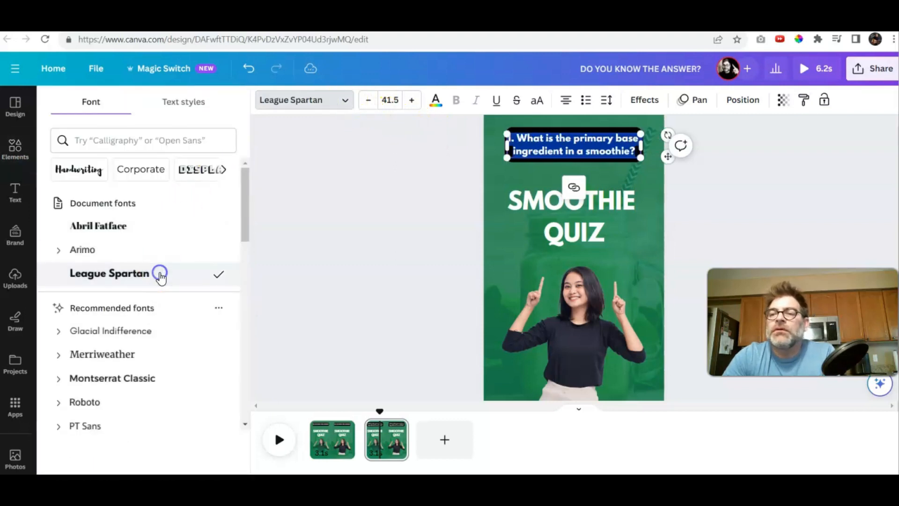
click(359, 265)
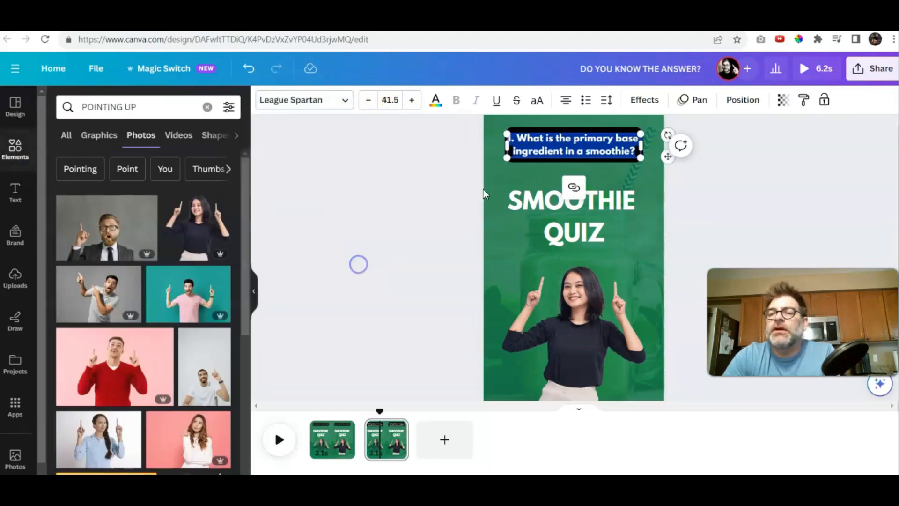
click(763, 178)
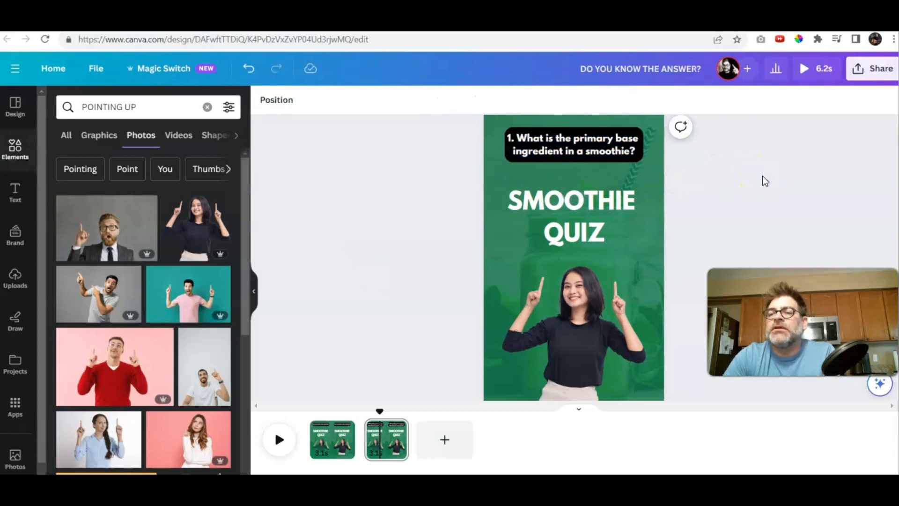
Copy question 1's answer choices from the ChatGPT table and paste them over the "SMOOTHIE QUIZ" text on the second page in Canva.
click(587, 207)
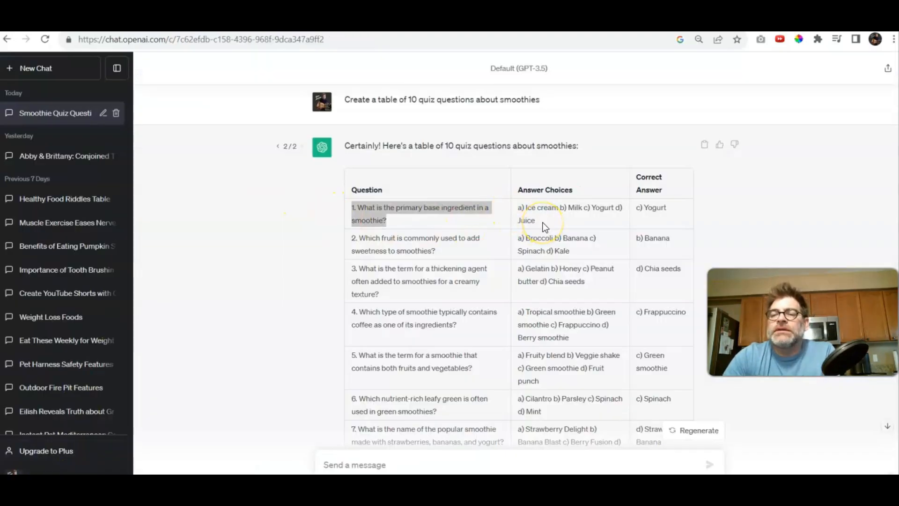
click(530, 220)
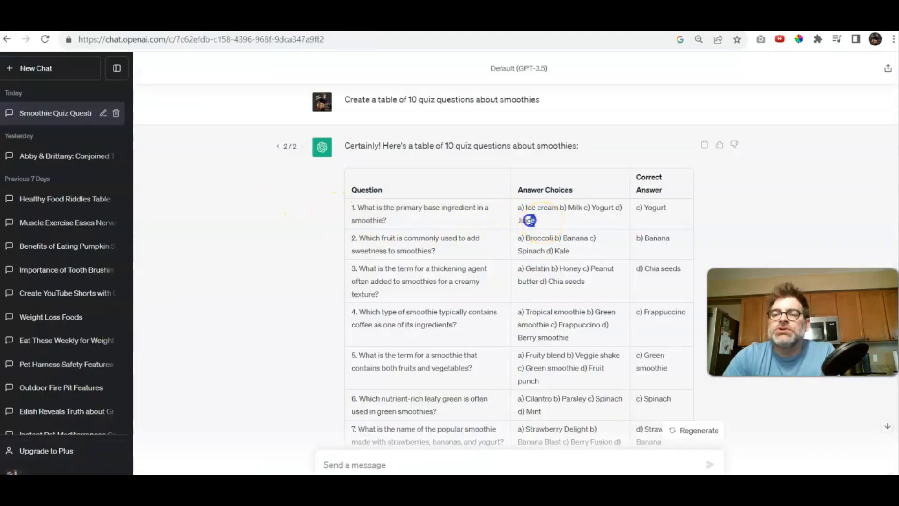
drag(529, 220, 518, 213)
key(ctrl+c)
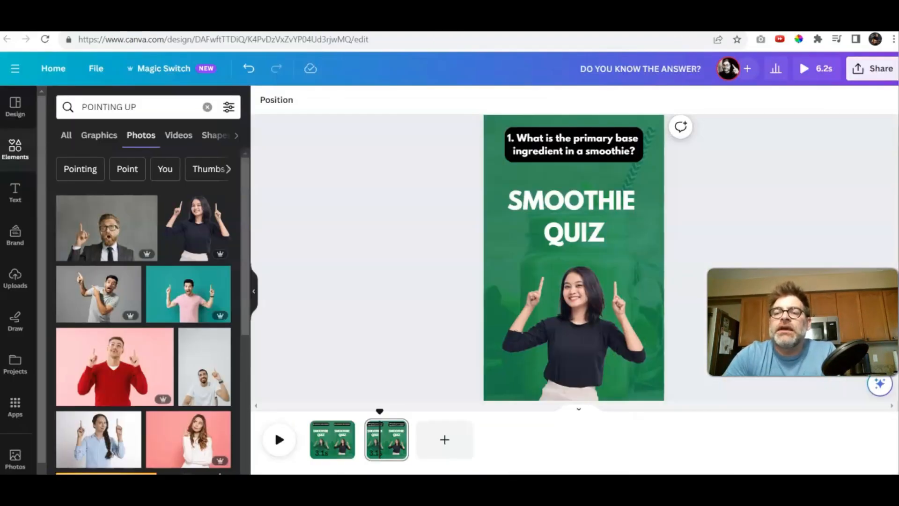
click(552, 217)
drag(604, 239, 514, 202)
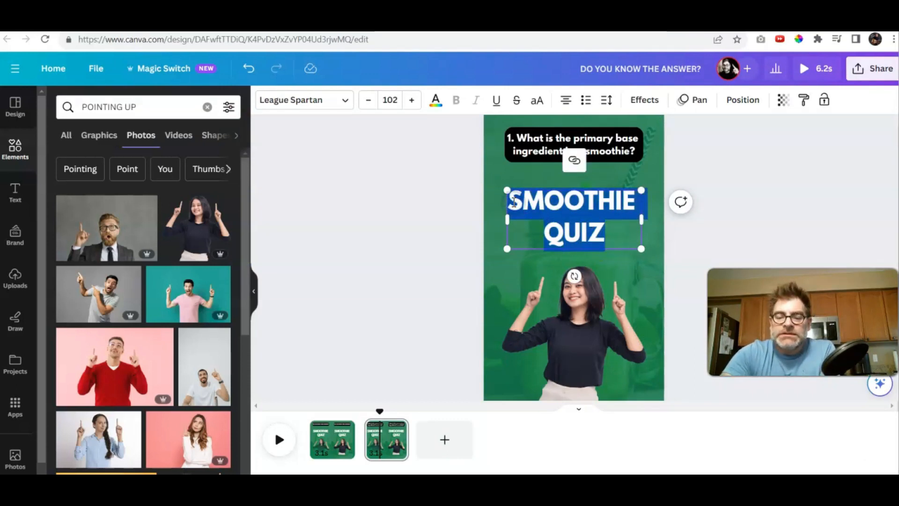
key(ctrl+v)
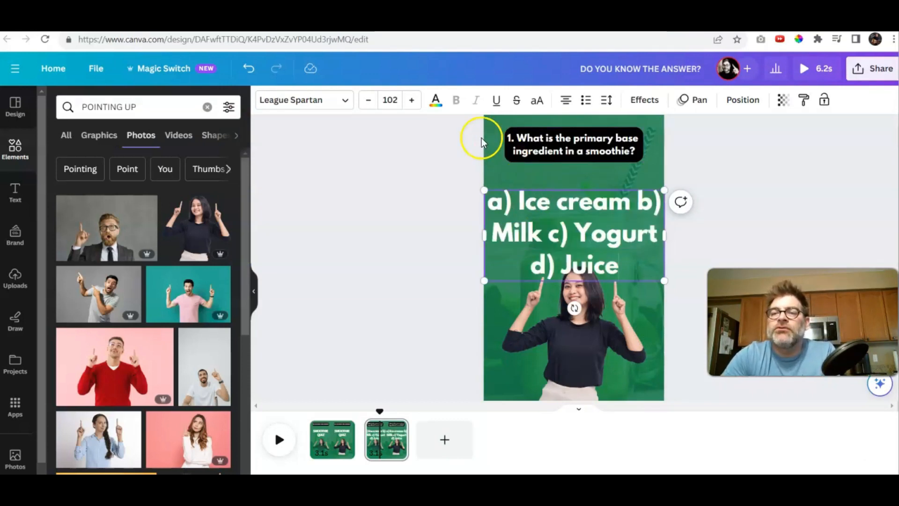
Reduce the font size of the pasted answer choices in small increments.
click(368, 100)
click(368, 100)
click(368, 101)
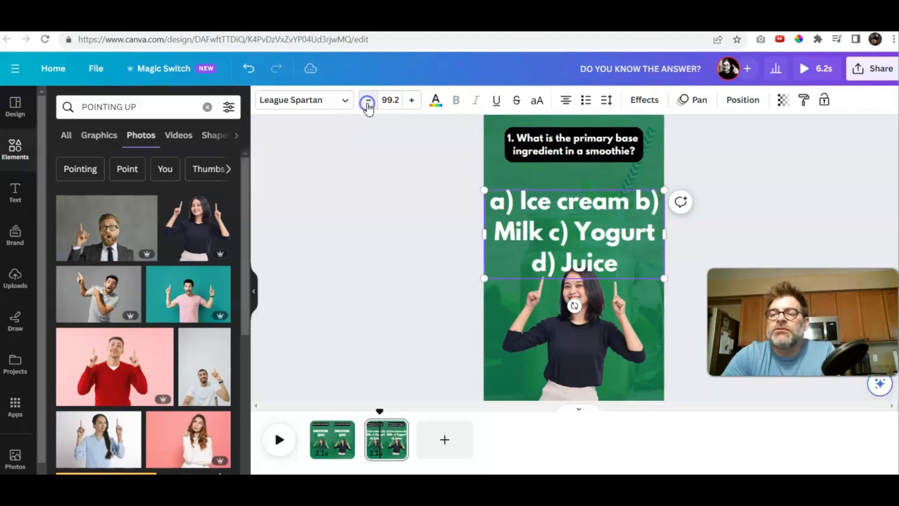
click(368, 100)
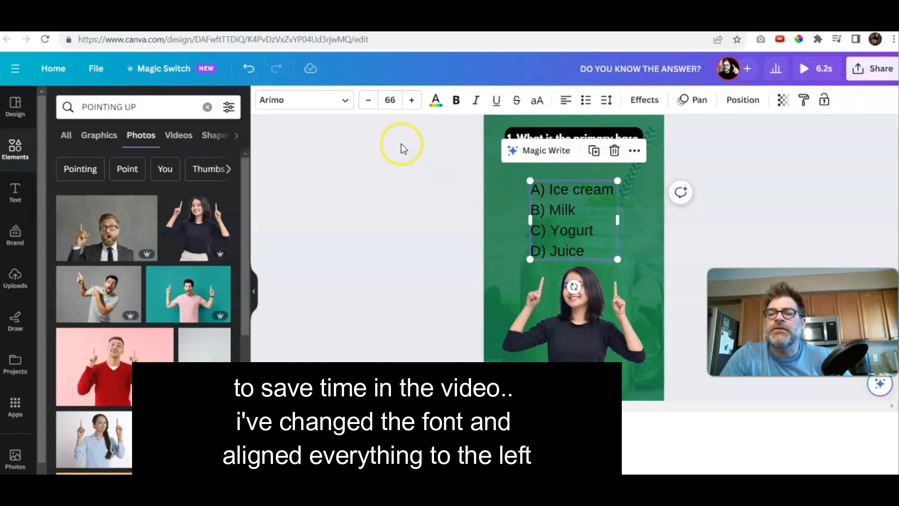
Apply the Background text effect to the list of answers A) Ice cream to D) Juice.
click(592, 247)
drag(591, 247, 536, 195)
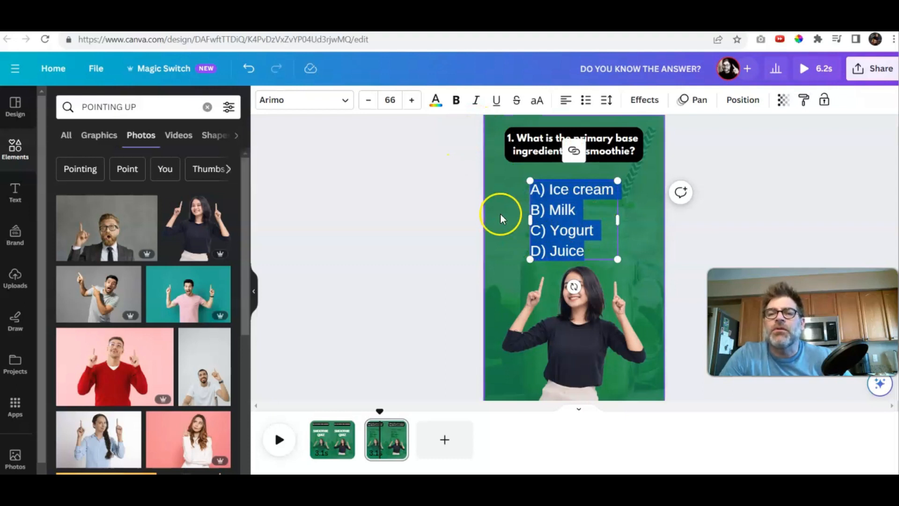
click(640, 100)
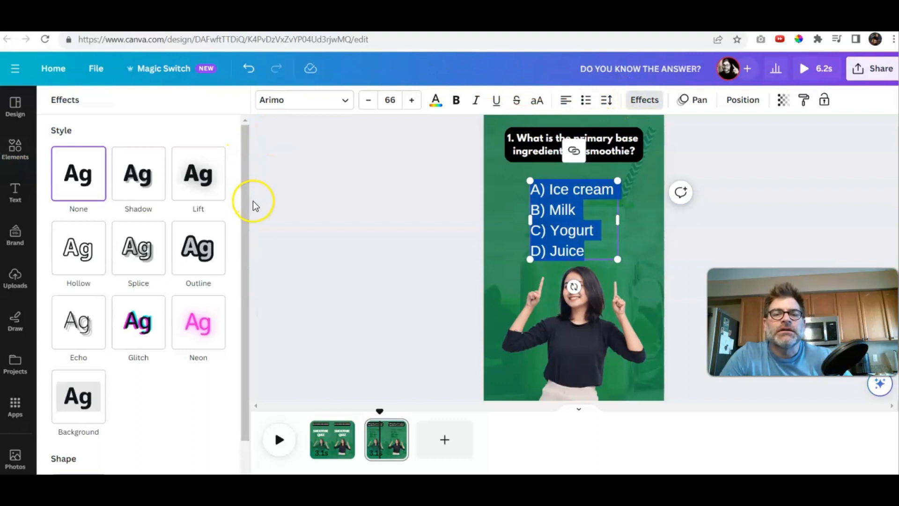
click(79, 402)
click(129, 344)
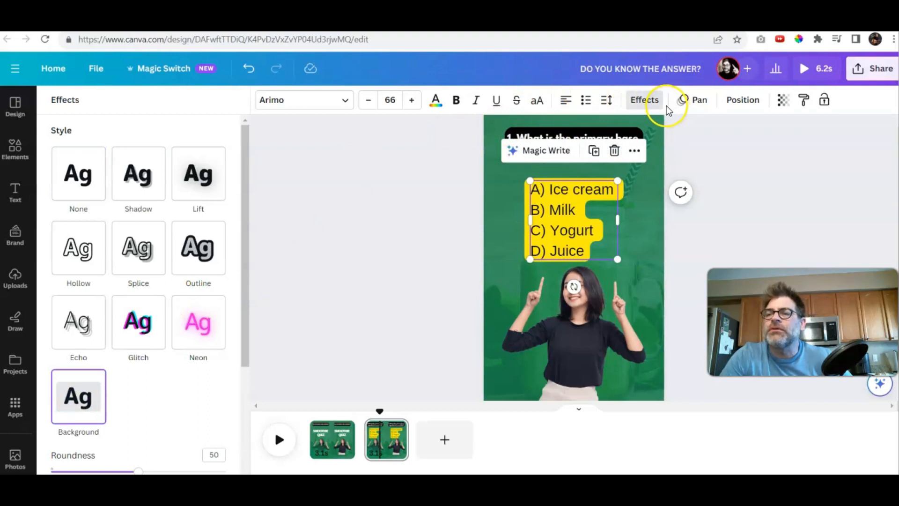
Switch the answer list's animation from Pan to Fade on enter and play the video to preview it.
click(692, 101)
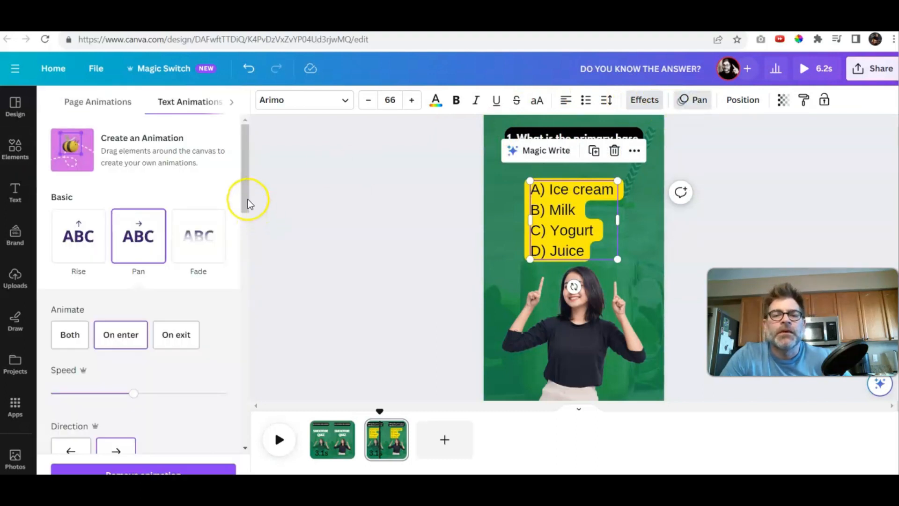
click(199, 235)
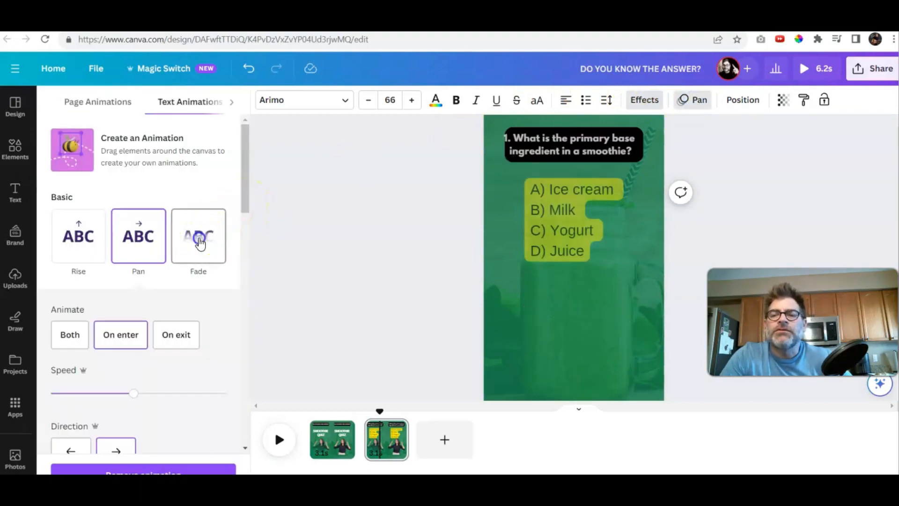
scroll(199, 237, down, 1)
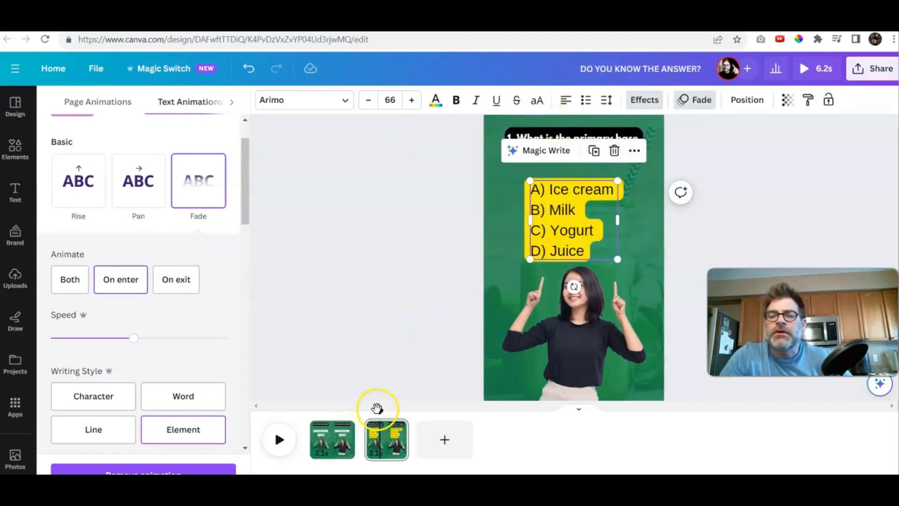
click(280, 439)
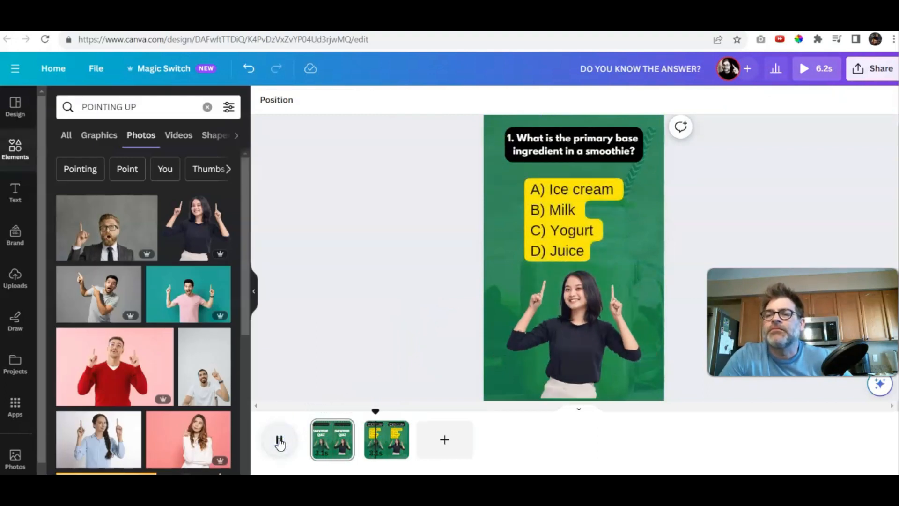
click(280, 442)
Remove the pointing woman's photo from the second page.
click(485, 279)
click(583, 319)
drag(583, 320, 395, 322)
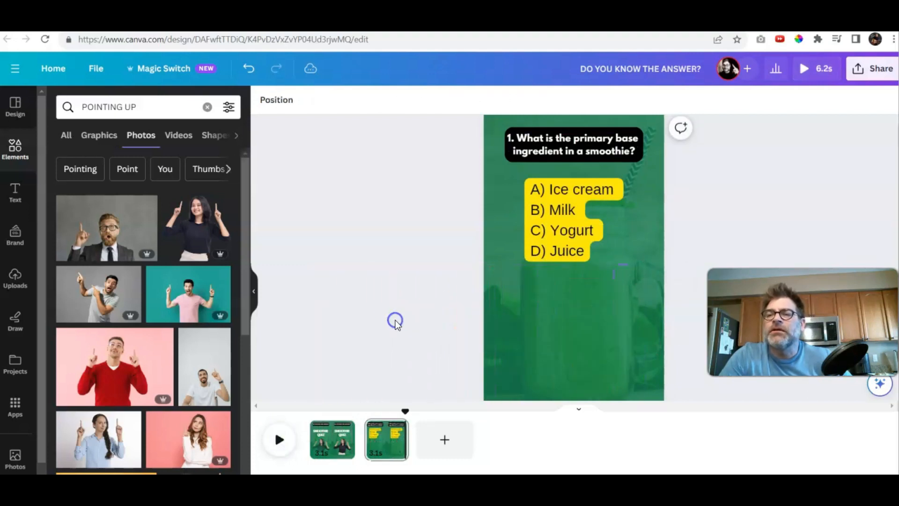
Apply the Typewriter animation on enter to the question text and slow its speed slightly.
click(564, 147)
click(642, 102)
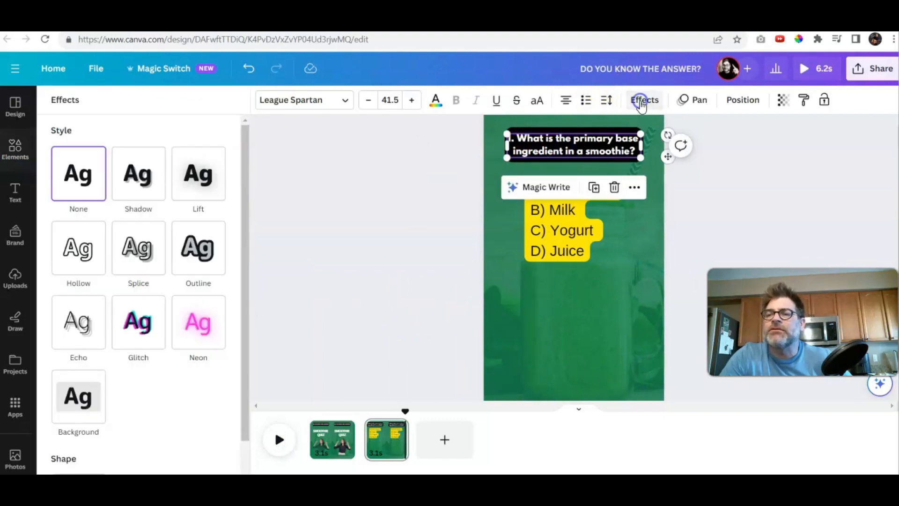
click(685, 100)
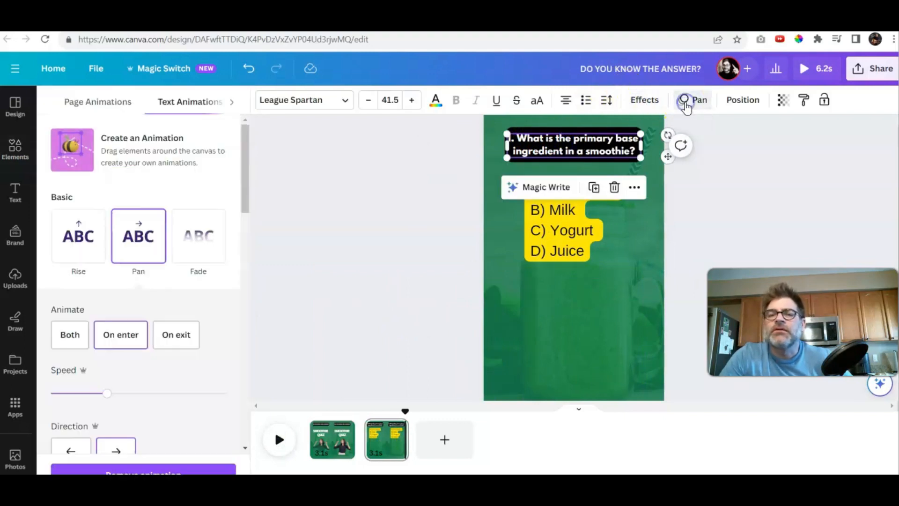
drag(244, 191, 230, 332)
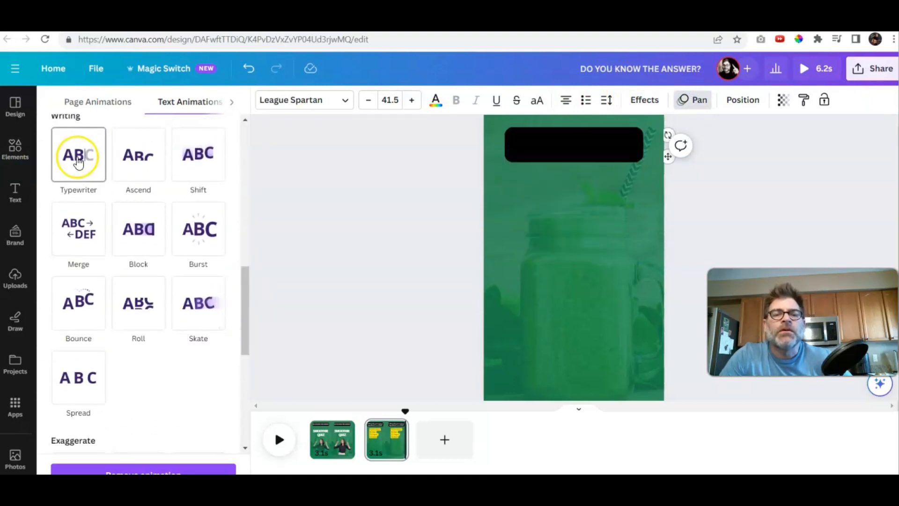
click(76, 157)
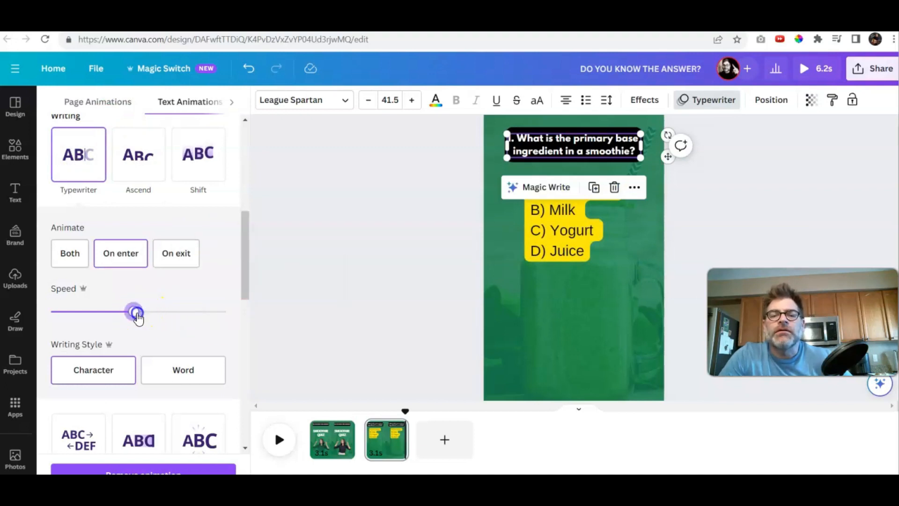
drag(131, 314, 125, 312)
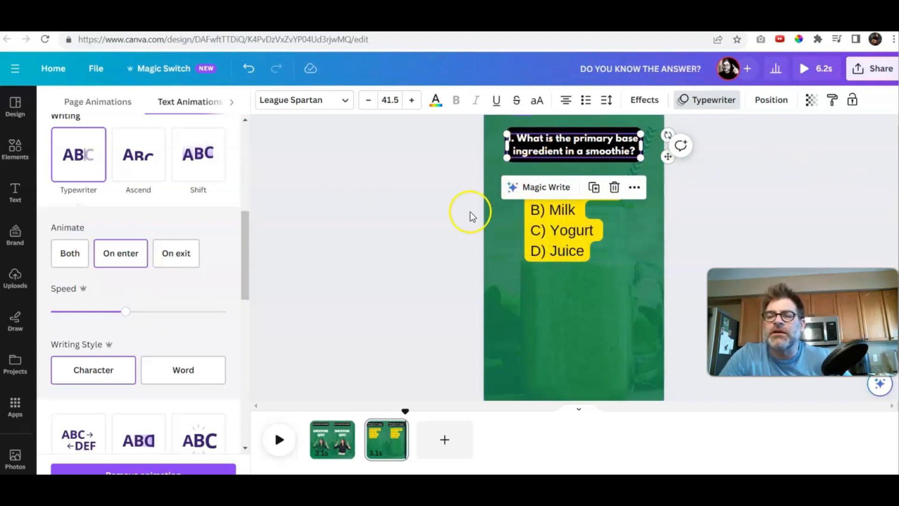
Show the timing of the answer list on the second page and delay its entrance until after the question starts.
click(553, 264)
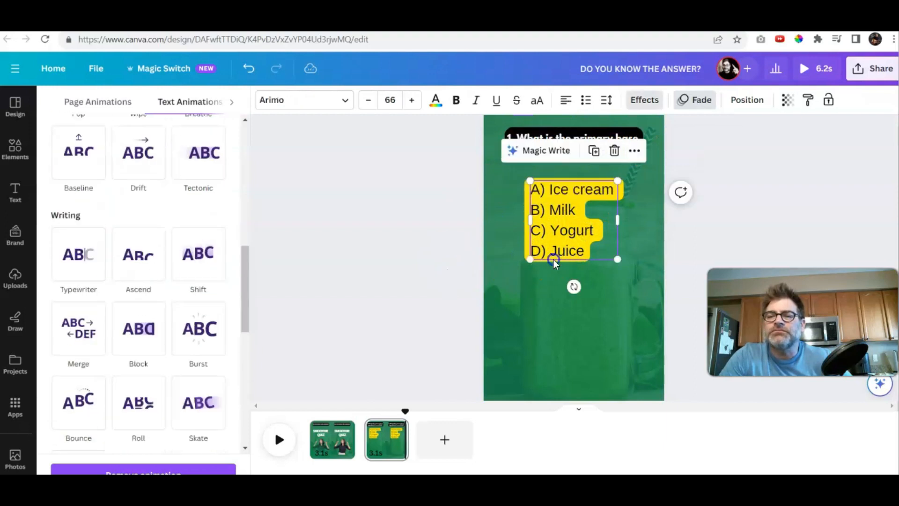
click(405, 410)
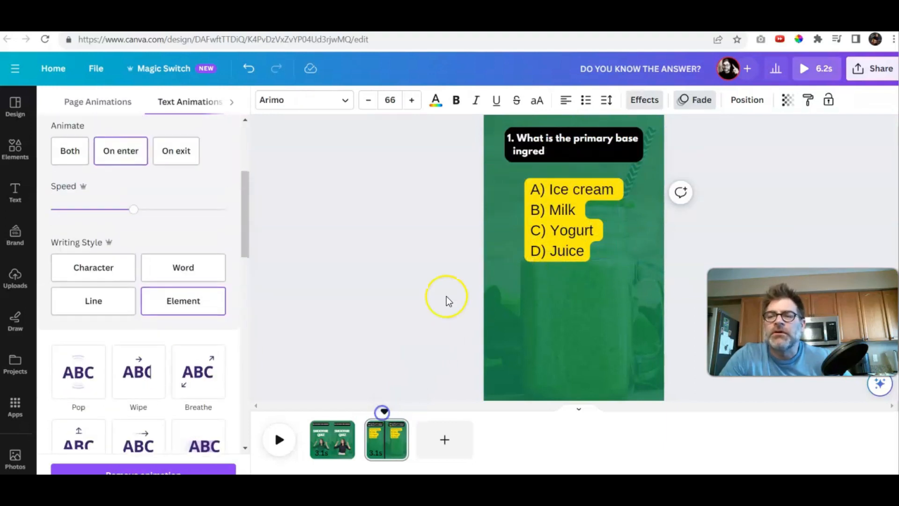
click(563, 251)
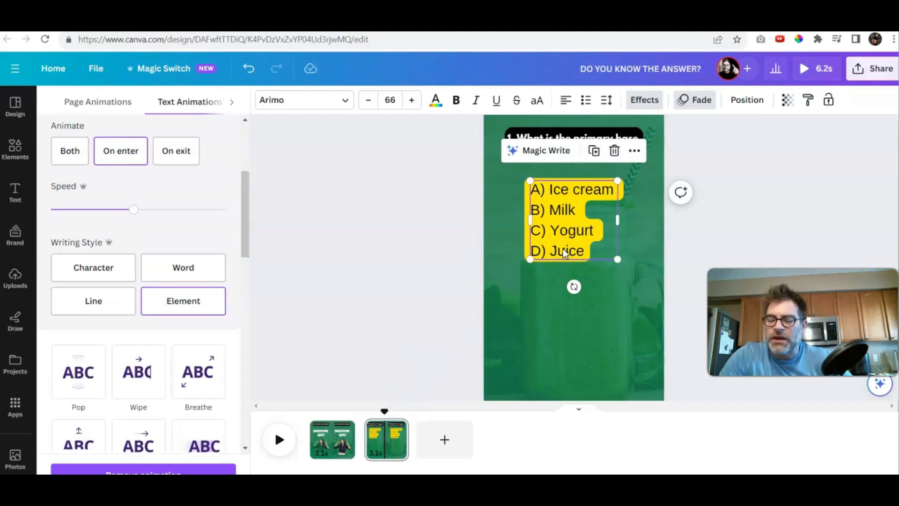
right_click(563, 252)
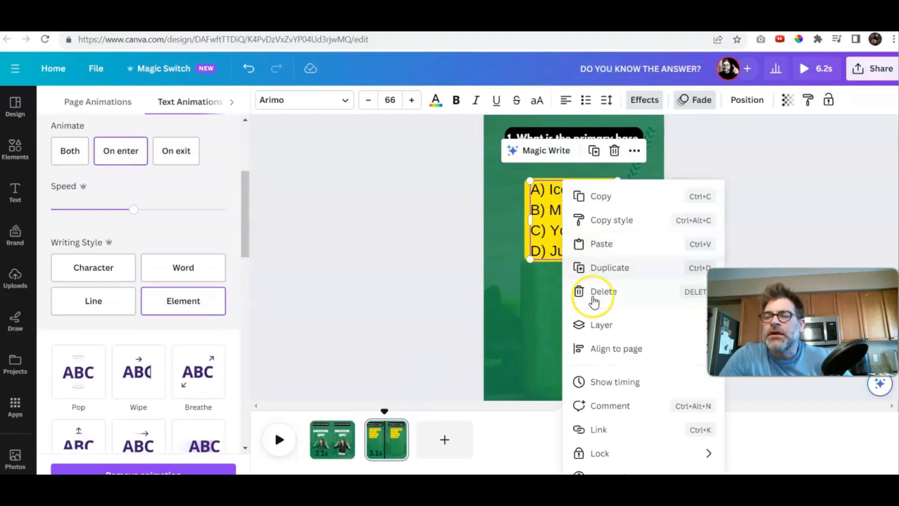
click(596, 381)
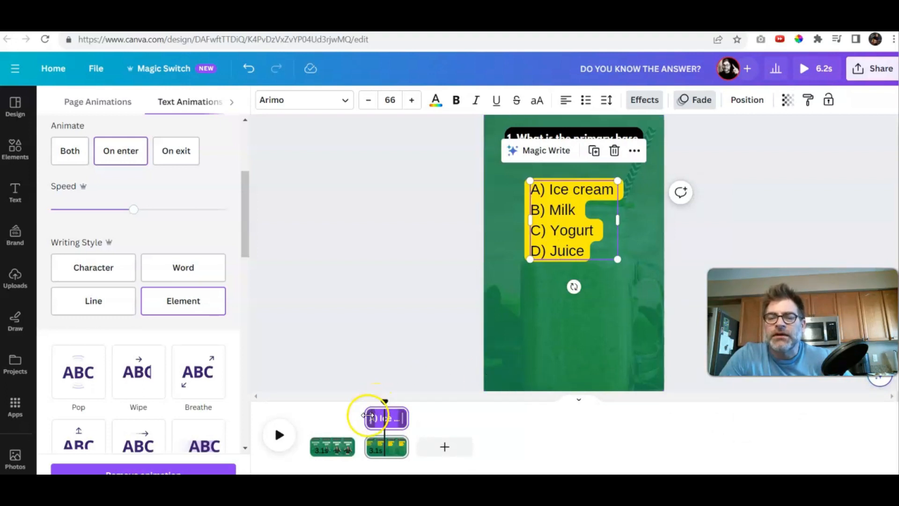
drag(367, 415, 401, 430)
Lengthen the second page to 7.8 seconds and keep the answer list in the second half of it.
mouse_move(408, 440)
drag(408, 444, 435, 448)
click(423, 419)
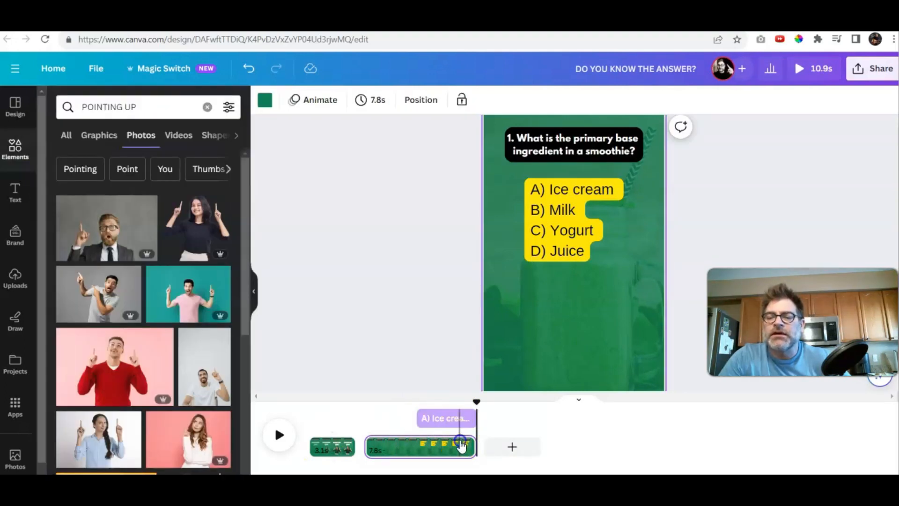
click(459, 441)
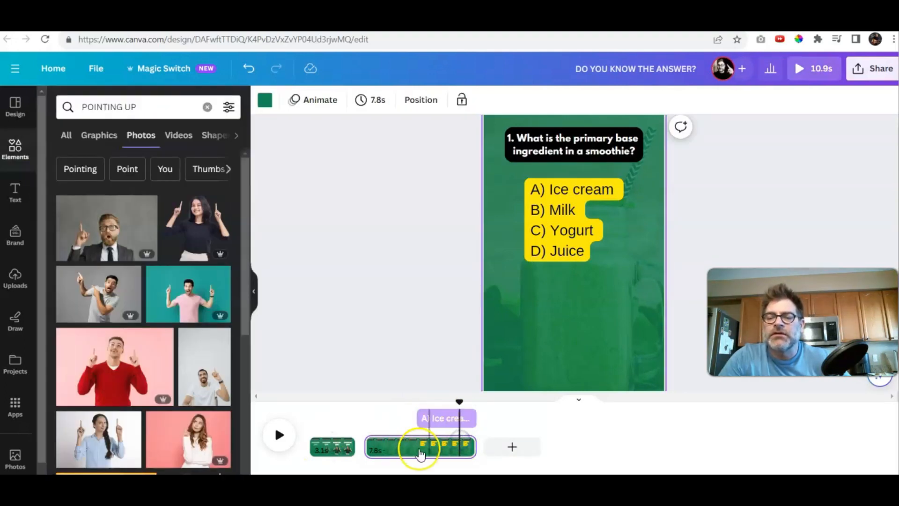
Duplicate the question page and replace the question text on the copy with ANSWER.
click(410, 450)
right_click(412, 452)
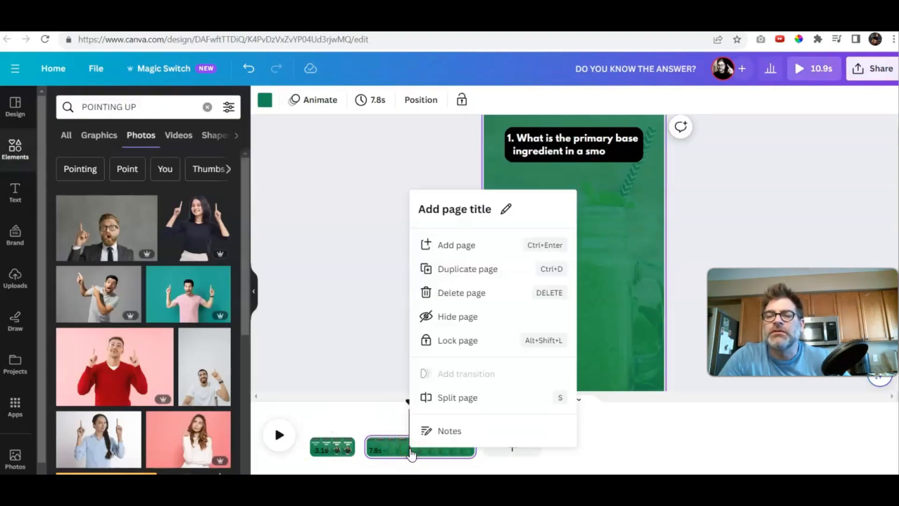
click(461, 276)
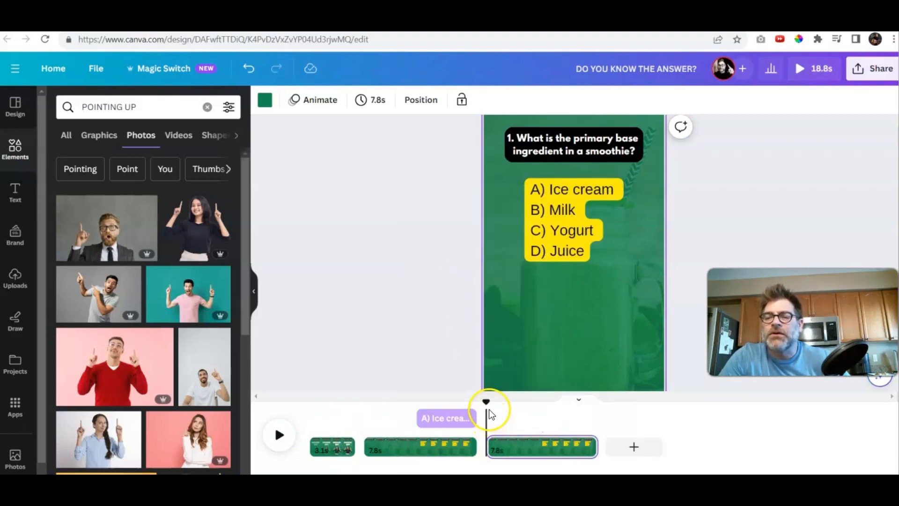
drag(486, 403, 498, 409)
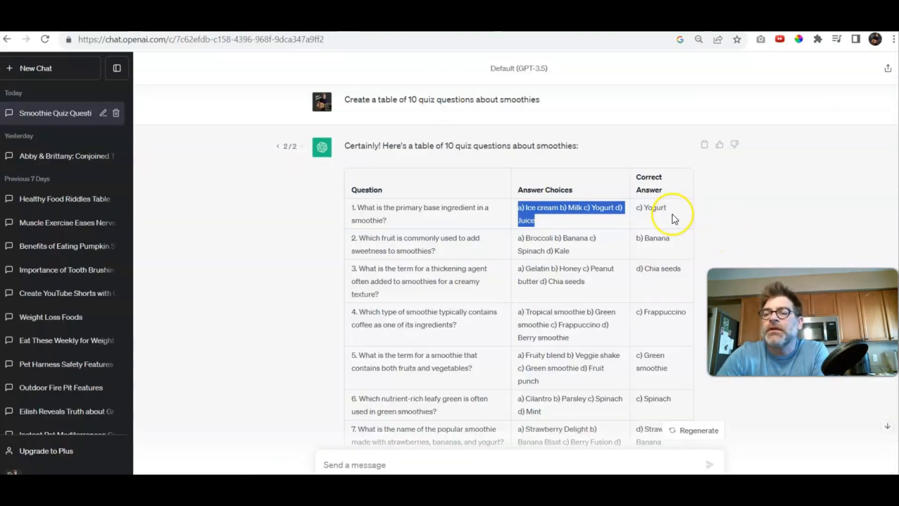
Copy the first question's correct answer from the ChatGPT table and replace the answer list on the ANSWER page with "c) Yogurt".
click(671, 216)
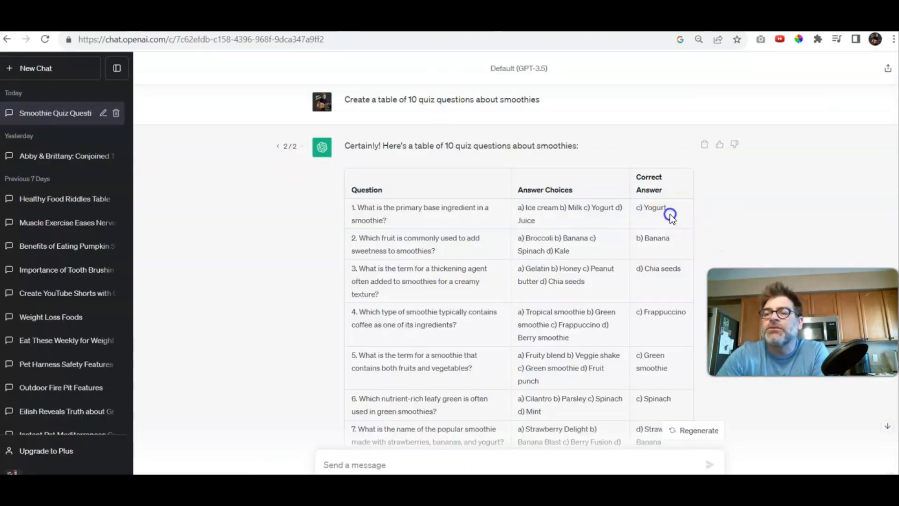
drag(671, 209, 644, 211)
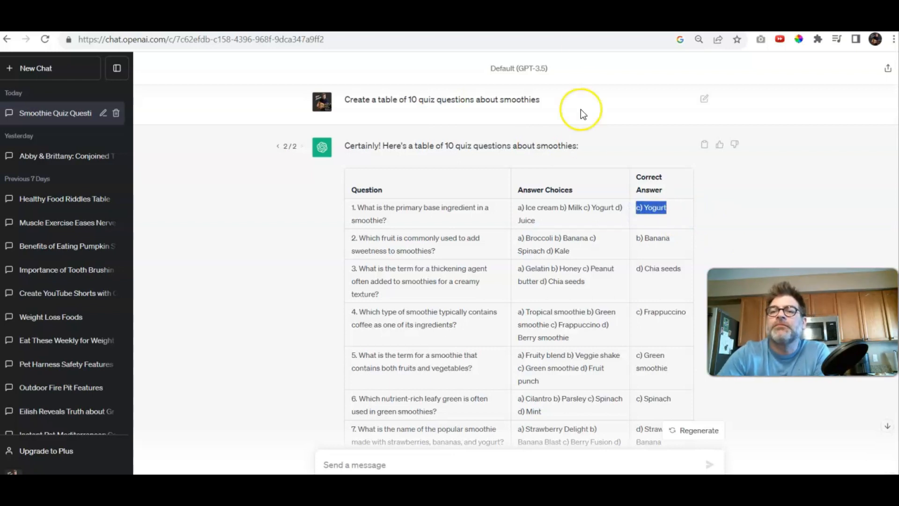
click(515, 28)
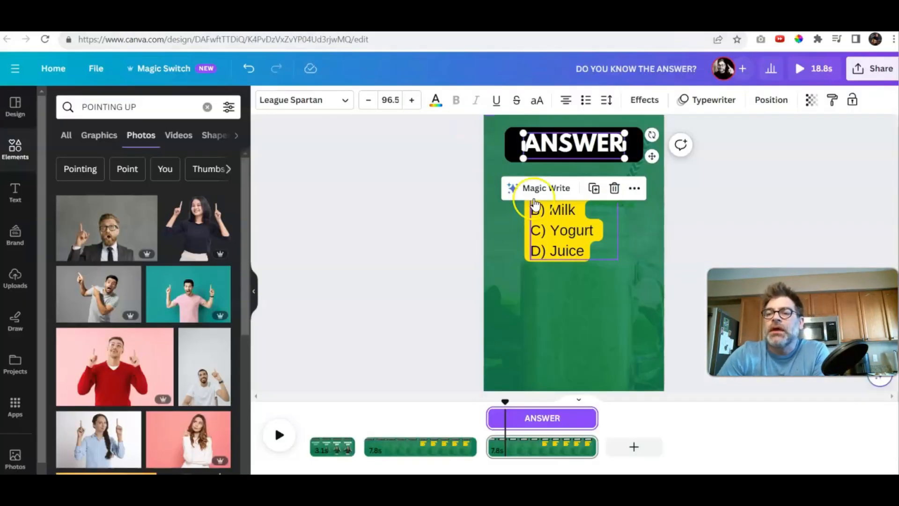
double_click(574, 245)
text(c) Yogurt)
Narrow the c) Yogurt text box to fit its text, enlarge it to size 88.8 and centre it below the ANSWER heading.
drag(569, 180, 603, 228)
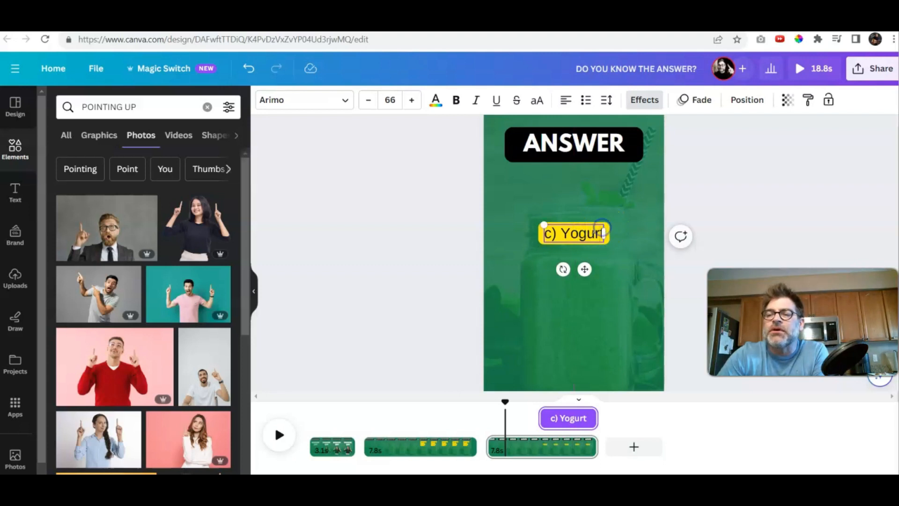
drag(544, 224, 522, 218)
drag(562, 230, 573, 221)
Make the c) Yogurt text appear earlier on the ANSWER page and play the page to check its timing.
click(284, 436)
click(284, 436)
drag(546, 417, 487, 405)
click(283, 442)
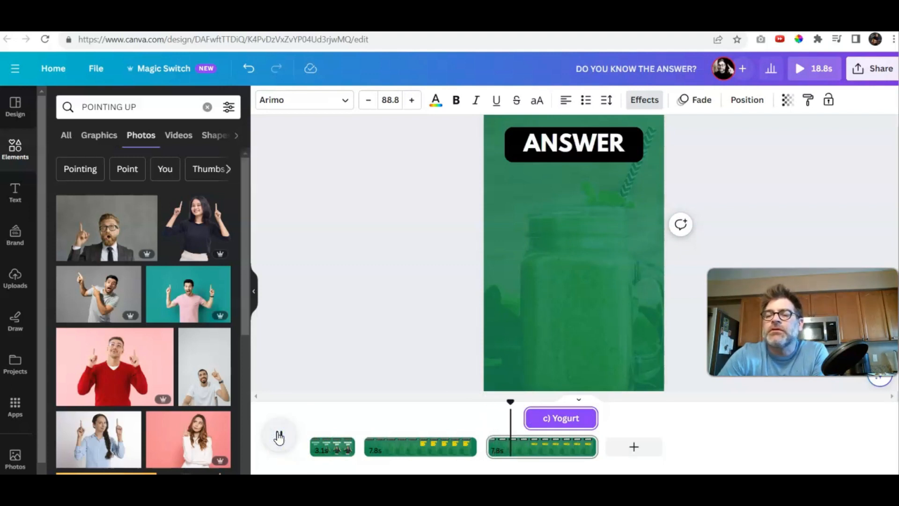
click(279, 438)
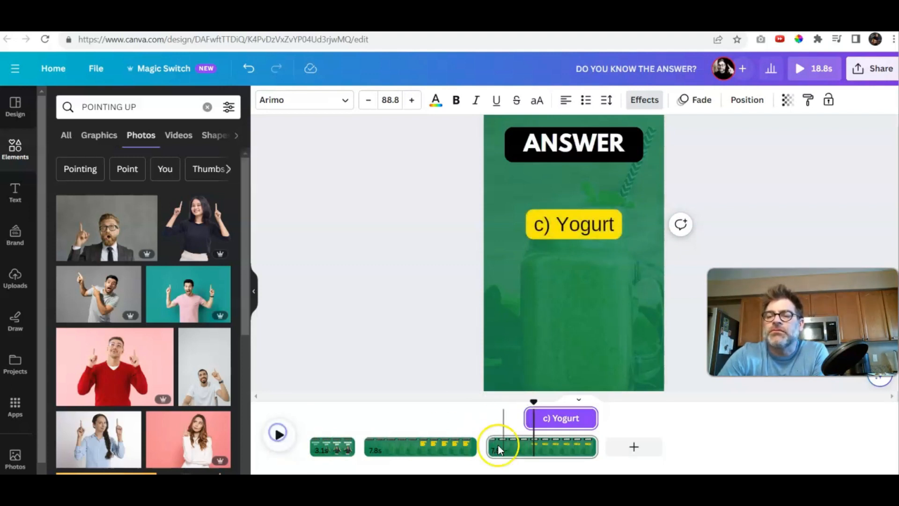
drag(533, 403, 484, 406)
click(539, 425)
click(554, 418)
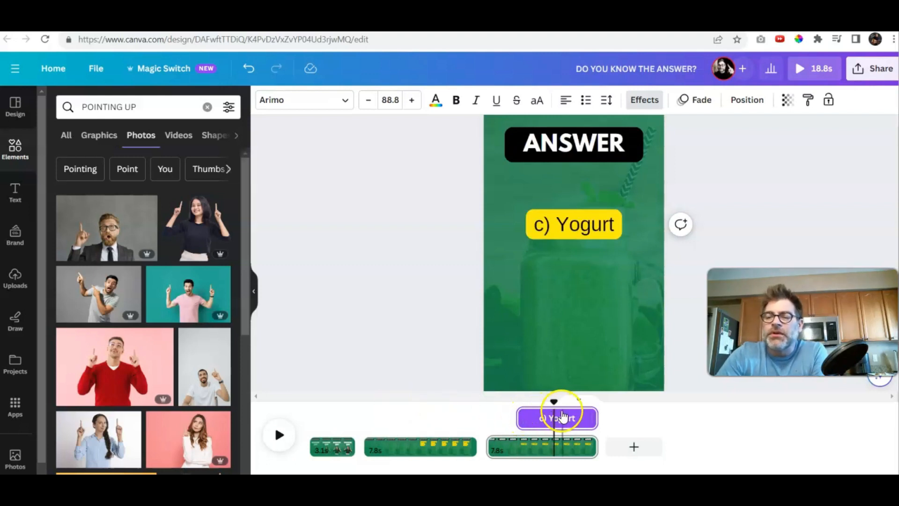
Trim the c) Yogurt text's duration to 3.0 seconds and shorten the ANSWER page to 5.2 seconds.
drag(596, 417, 558, 417)
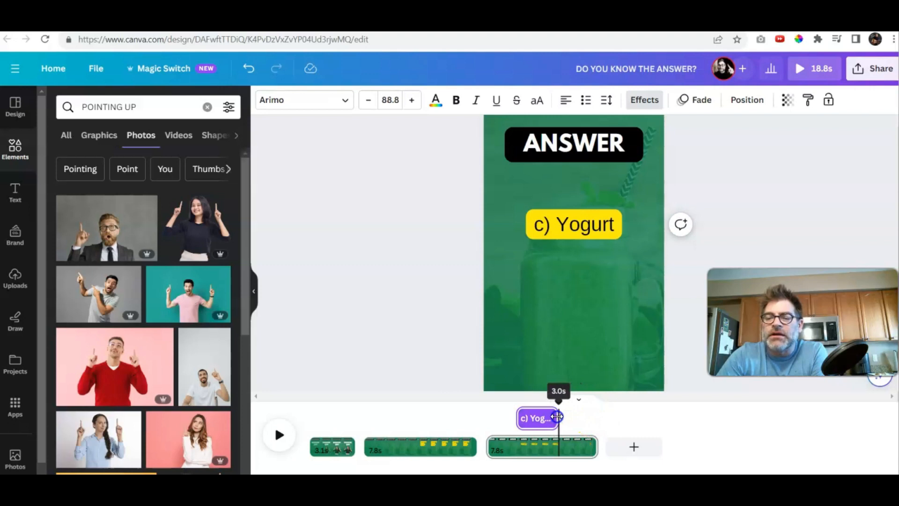
click(573, 447)
click(560, 450)
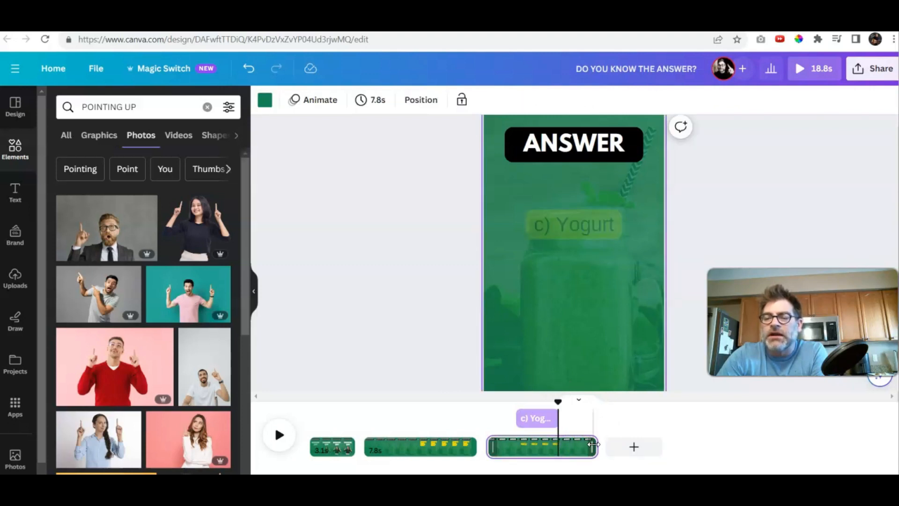
drag(596, 444, 558, 450)
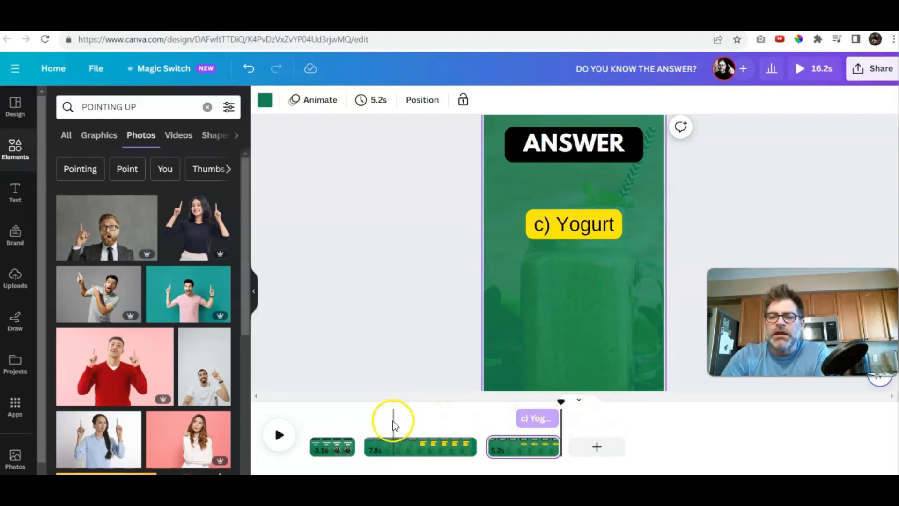
Duplicate the Smoothie Quiz title page and move the copy to the end of the video.
click(344, 452)
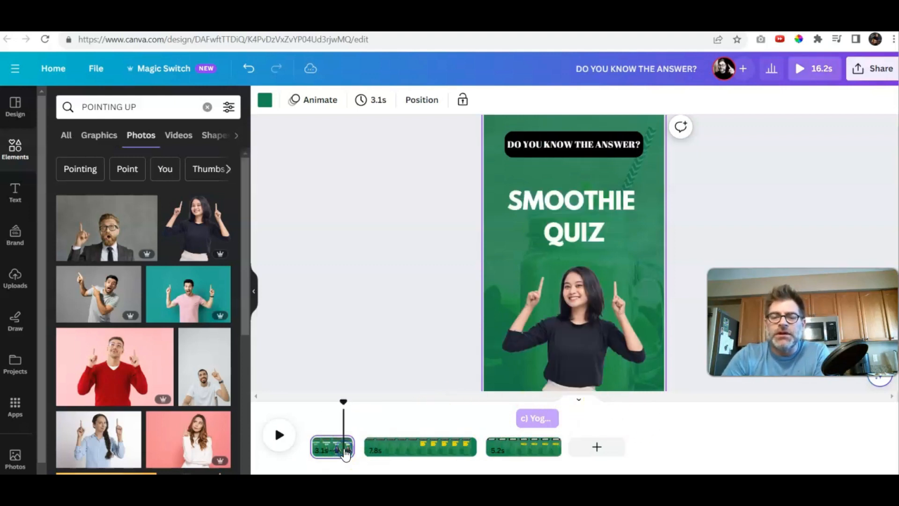
click(330, 451)
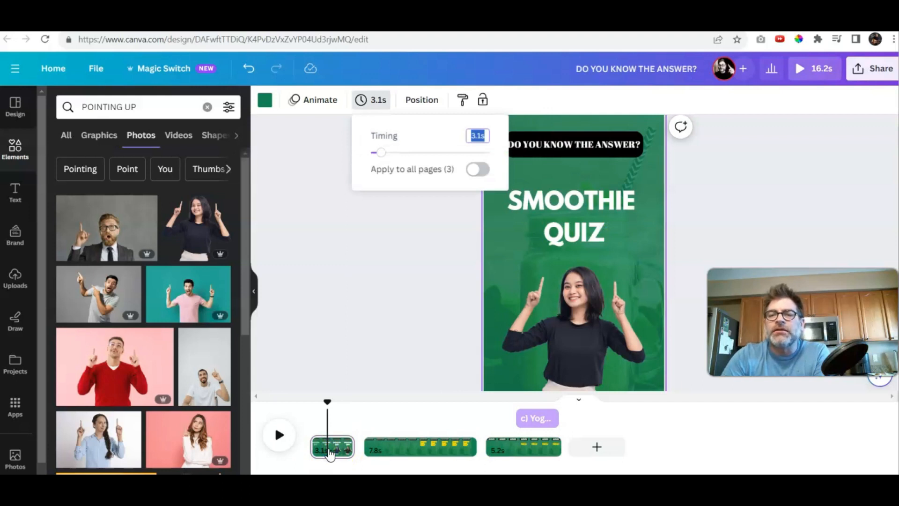
right_click(329, 452)
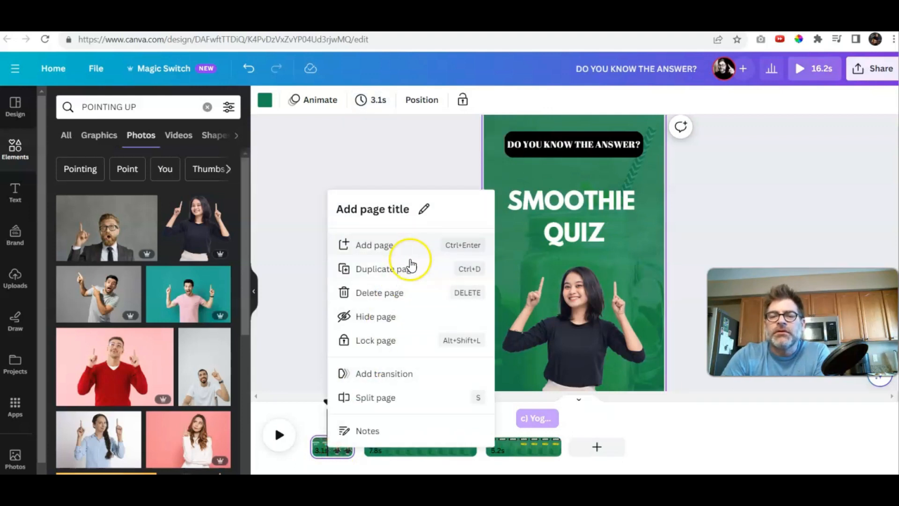
click(410, 267)
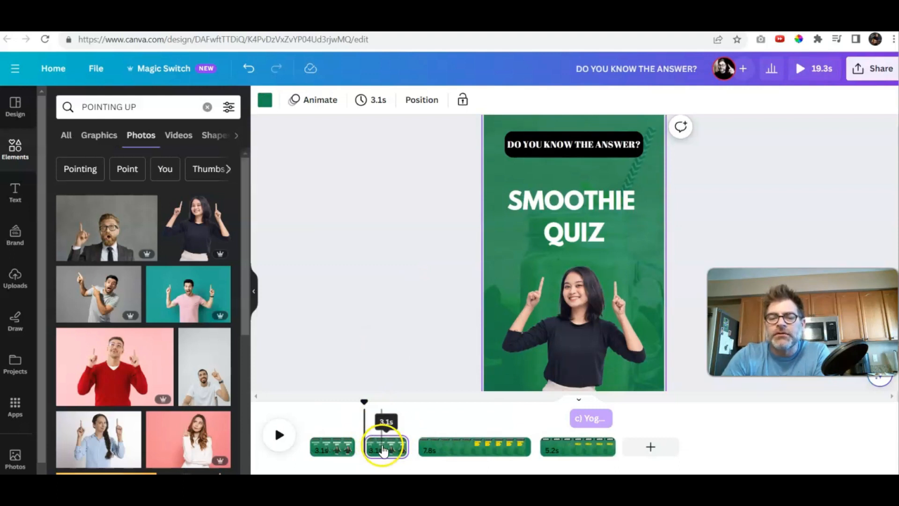
mouse_move(378, 445)
mouse_down()
mouse_move(482, 445)
mouse_move(469, 440)
mouse_up()
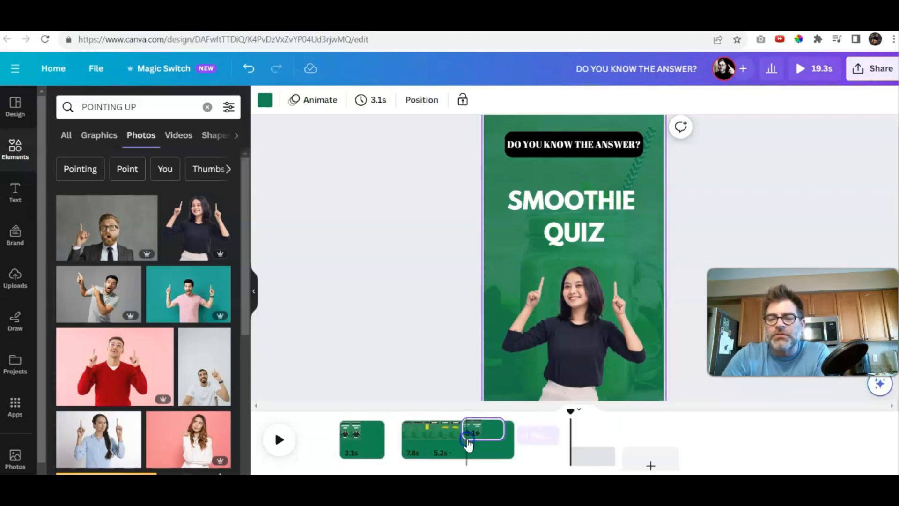
click(591, 450)
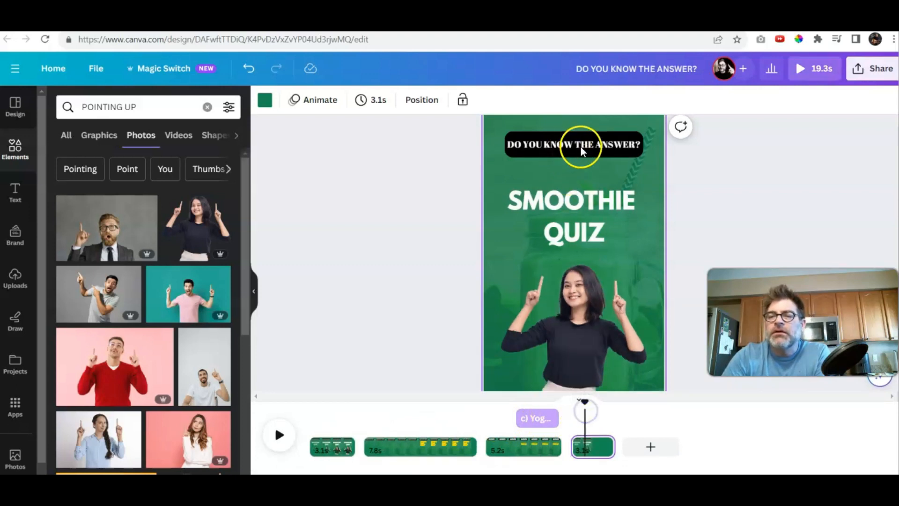
Change the closing page's text to LINK IN DESCRIPTION, THE SMOOTHIE DIET and 21 DAY WEIGHT LOSS PROGRAM, and play the video.
double_click(608, 146)
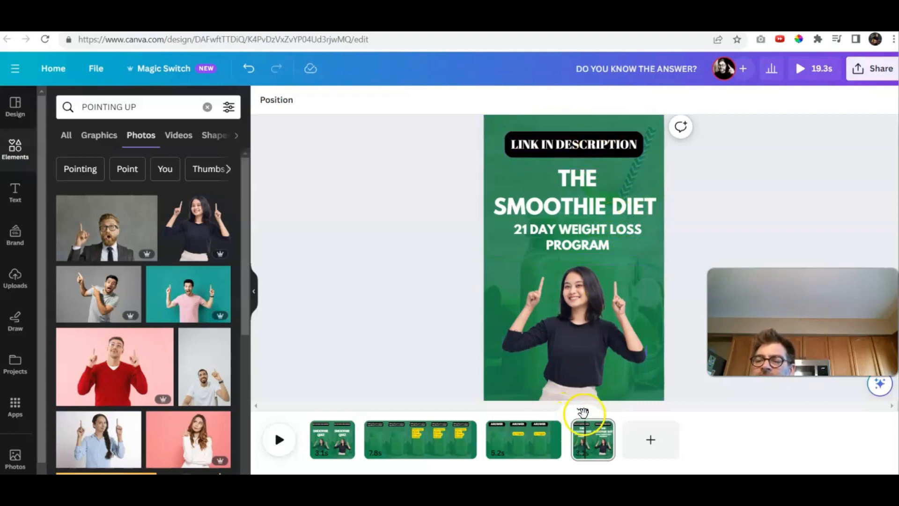
click(277, 443)
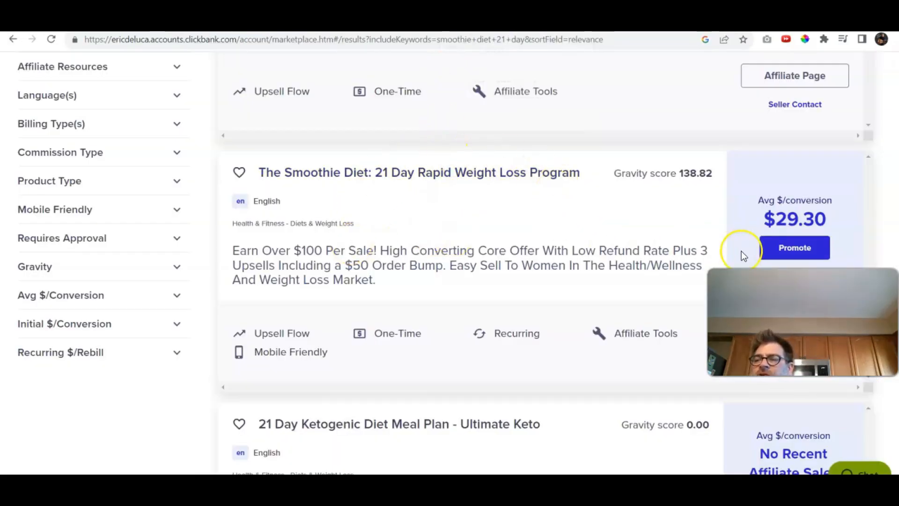
Create a HopLink for The Smoothie Diet: 21 Day Rapid Weight Loss Program on ClickBank and copy the encrypted link.
click(782, 255)
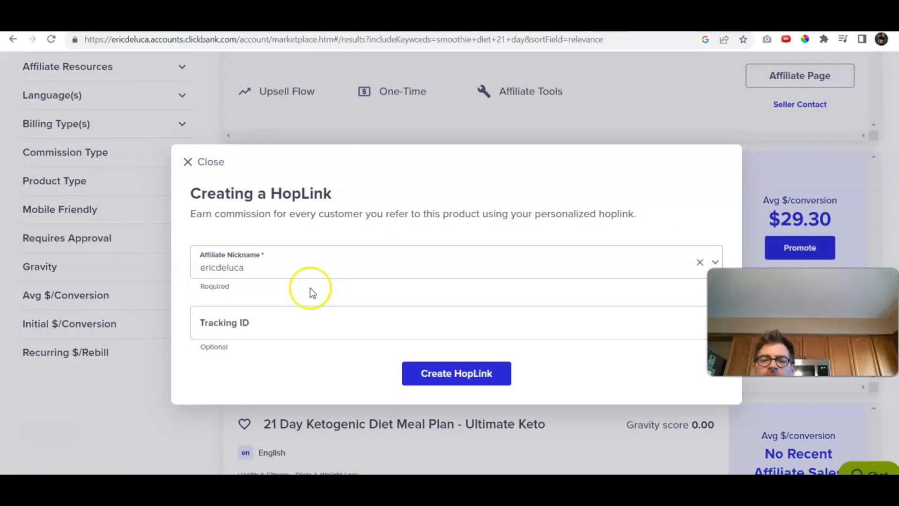
click(426, 373)
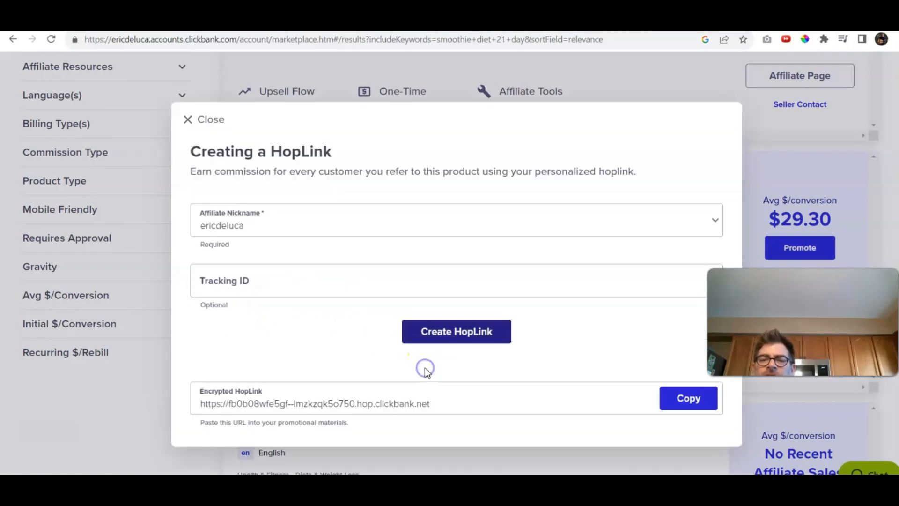
click(417, 405)
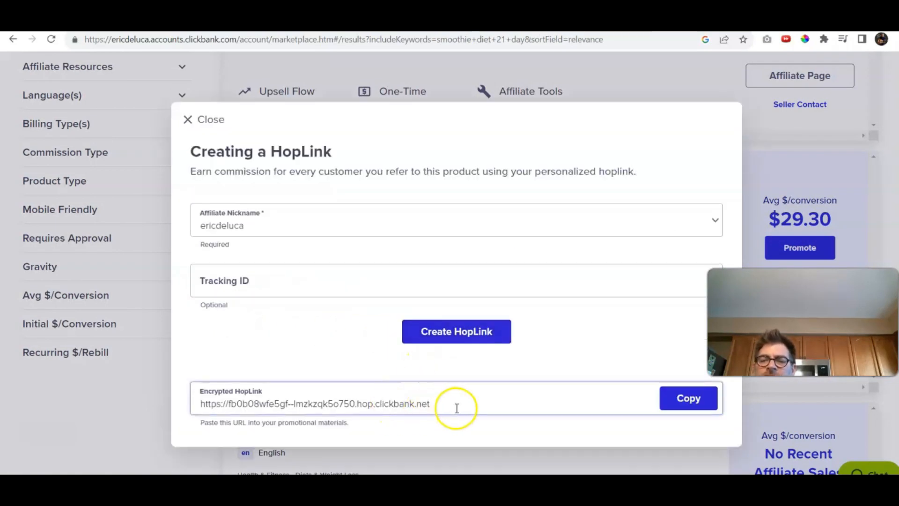
click(687, 399)
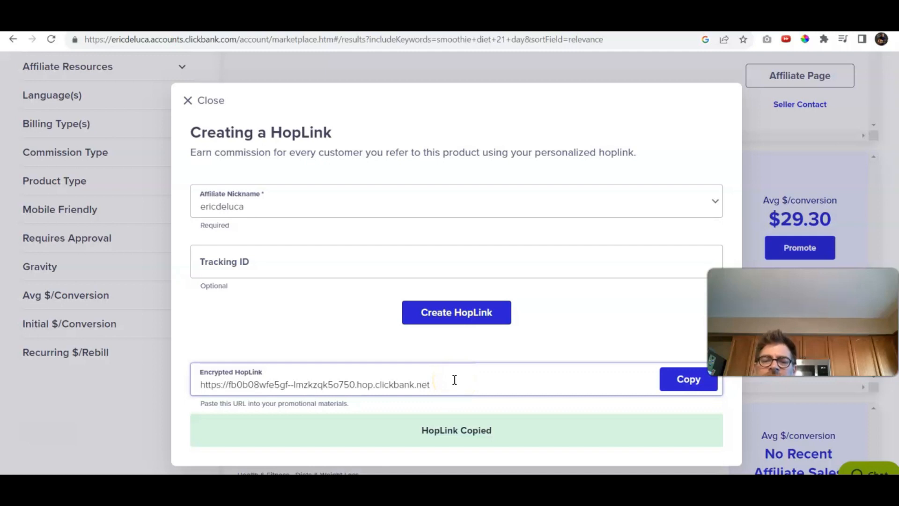
drag(453, 380, 200, 387)
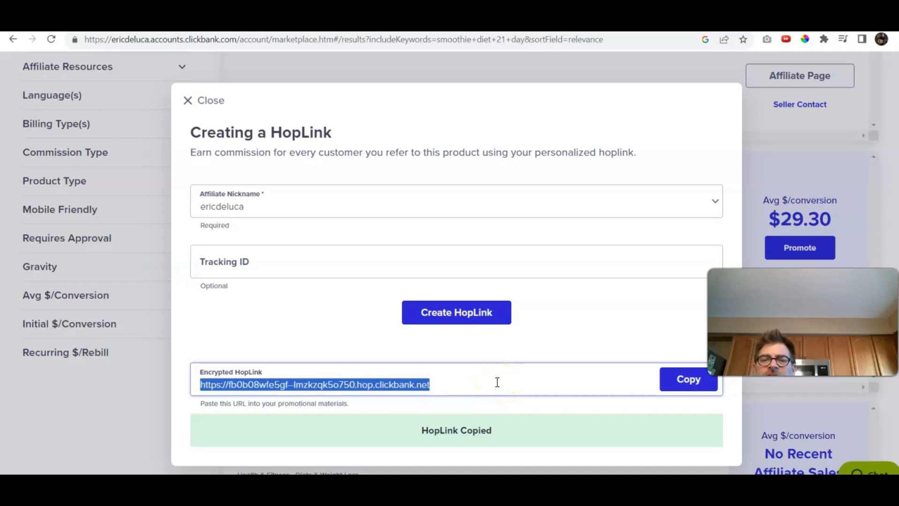
click(135, 364)
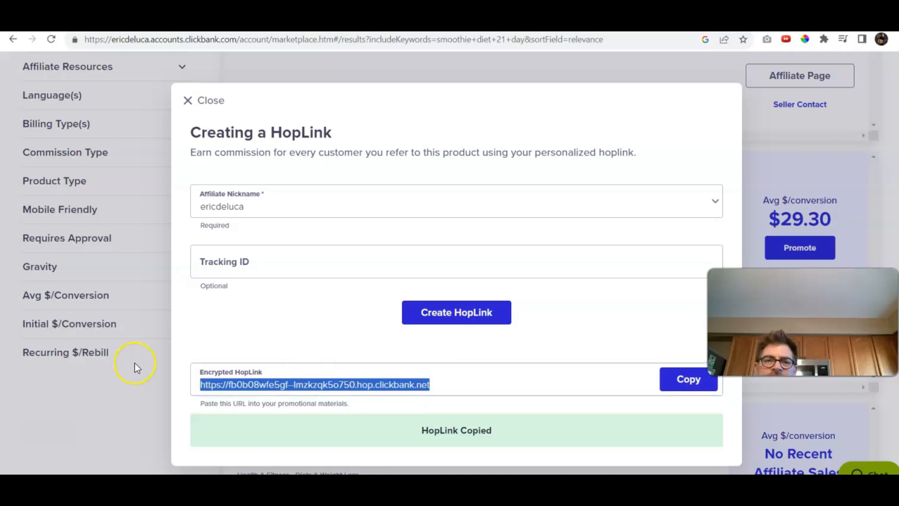